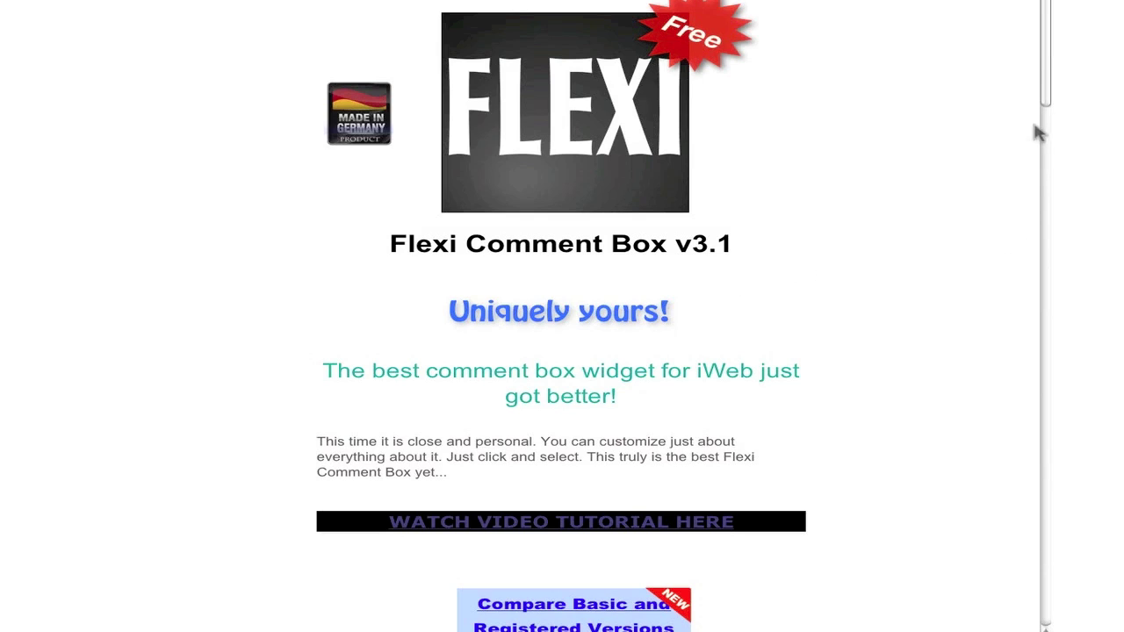
# Scroll down past the product description to the comment box widget
pyautogui.moveTo(1045, 53); pyautogui.dragTo(1012, 576)
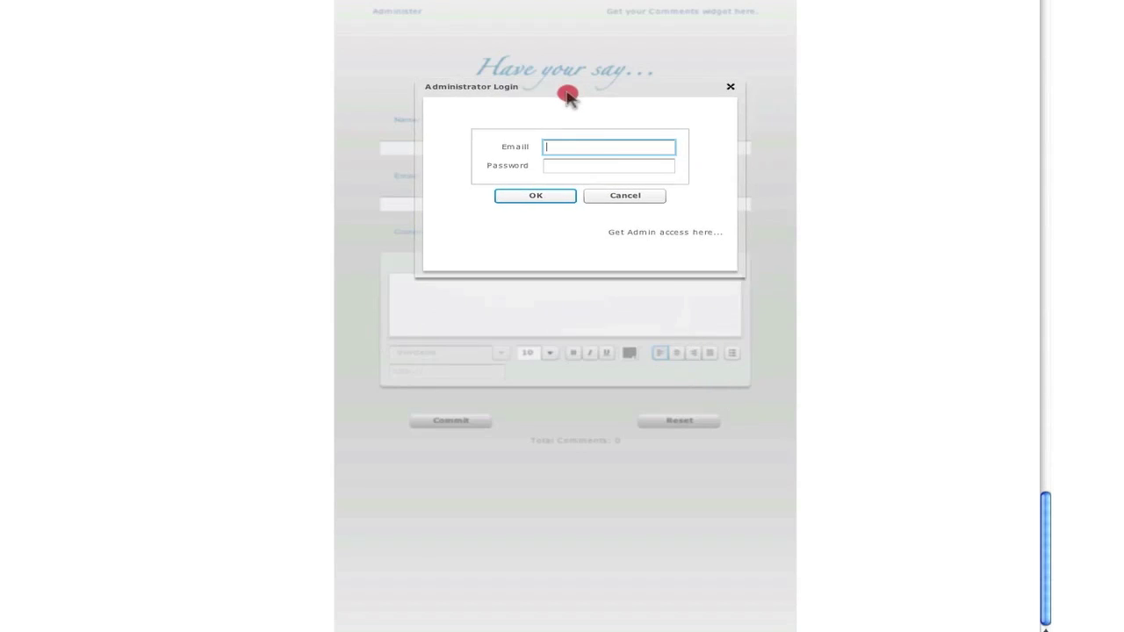
# Log in as administrator with the admin e-mail address and password
pyautogui.click(648, 153)
pyautogui.press('Tab')
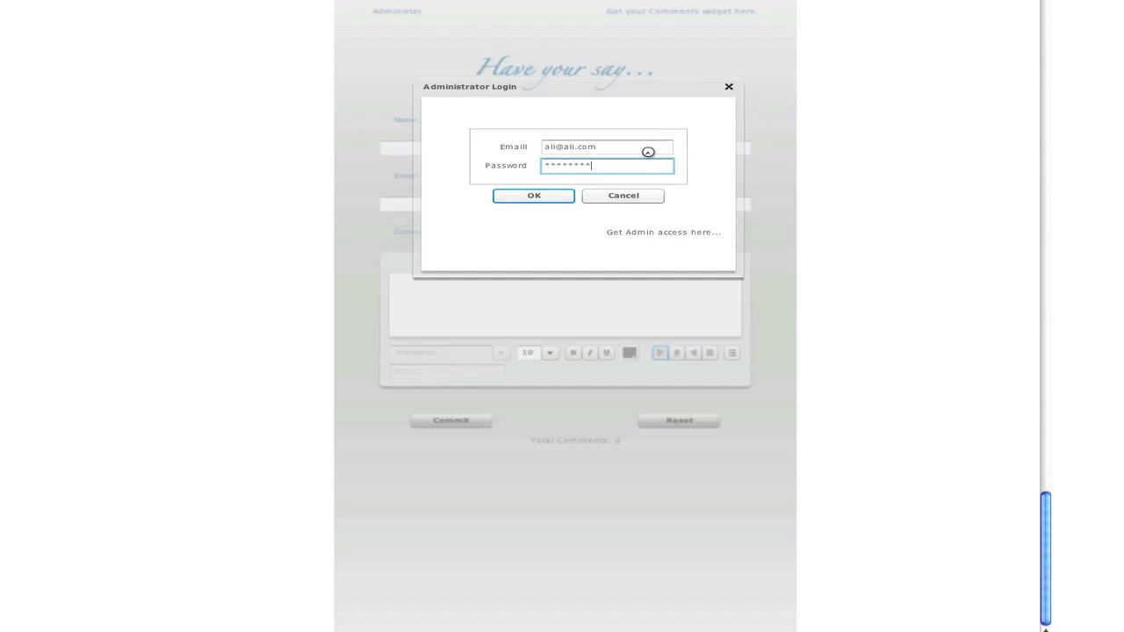
pyautogui.press('Return')
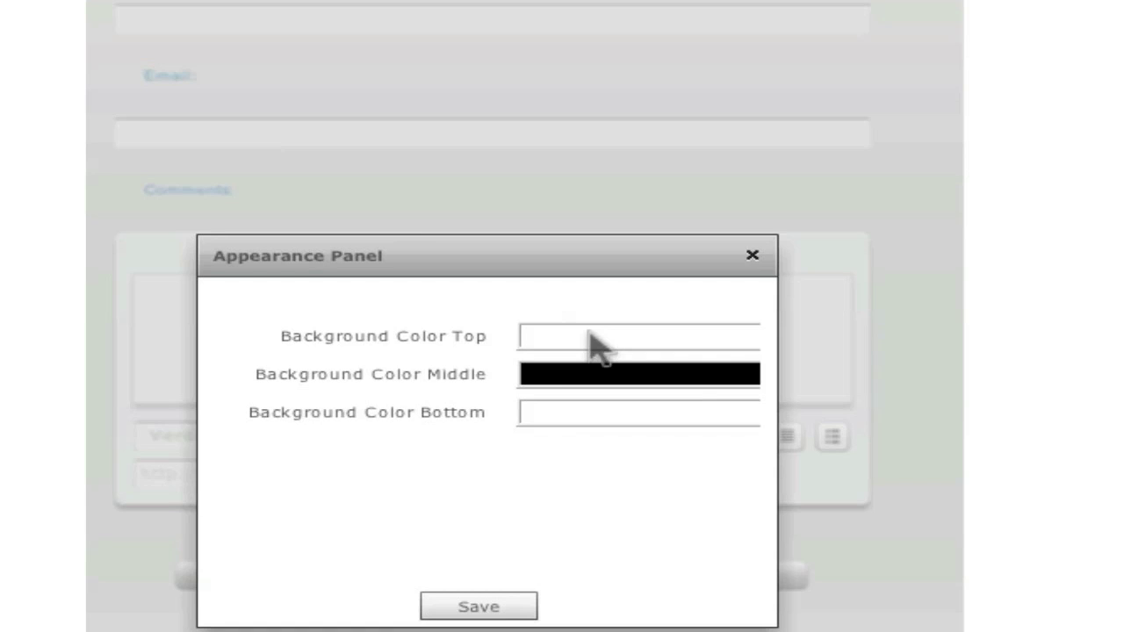
# Apply a trial gradient background: green top, blue middle, orange bottom
pyautogui.click(590, 343)
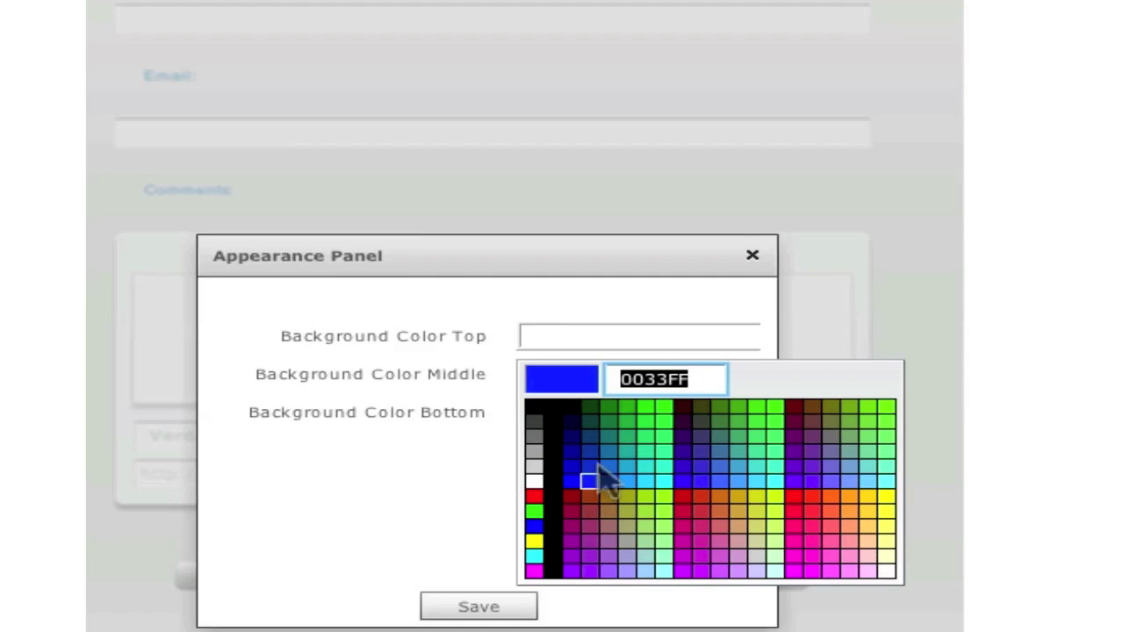
pyautogui.click(664, 405)
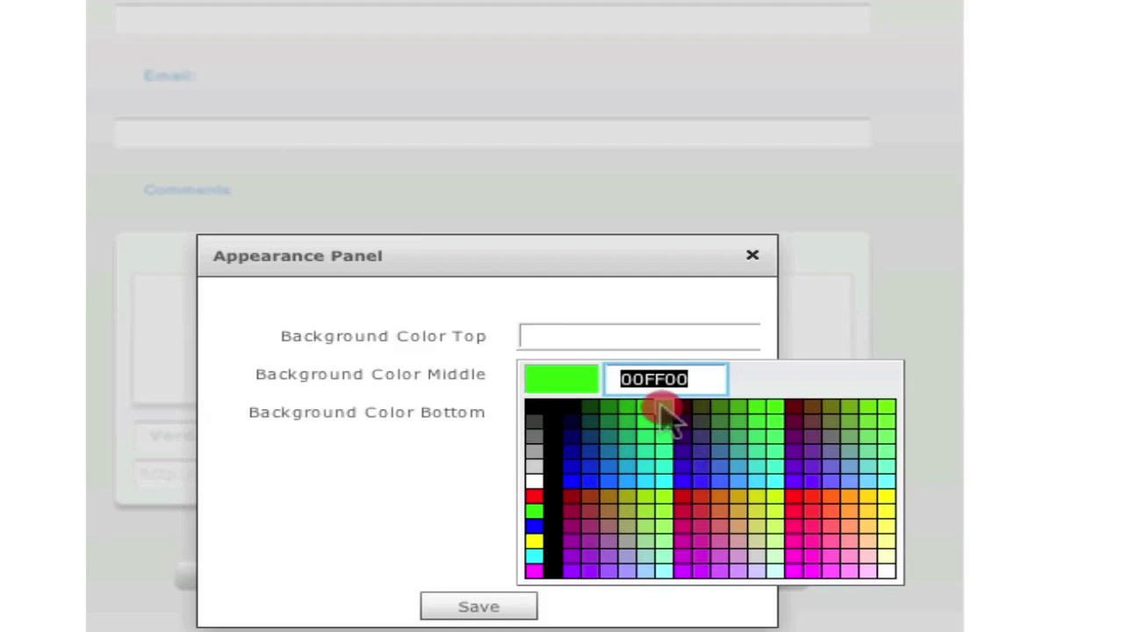
pyautogui.click(646, 413)
pyautogui.click(647, 375)
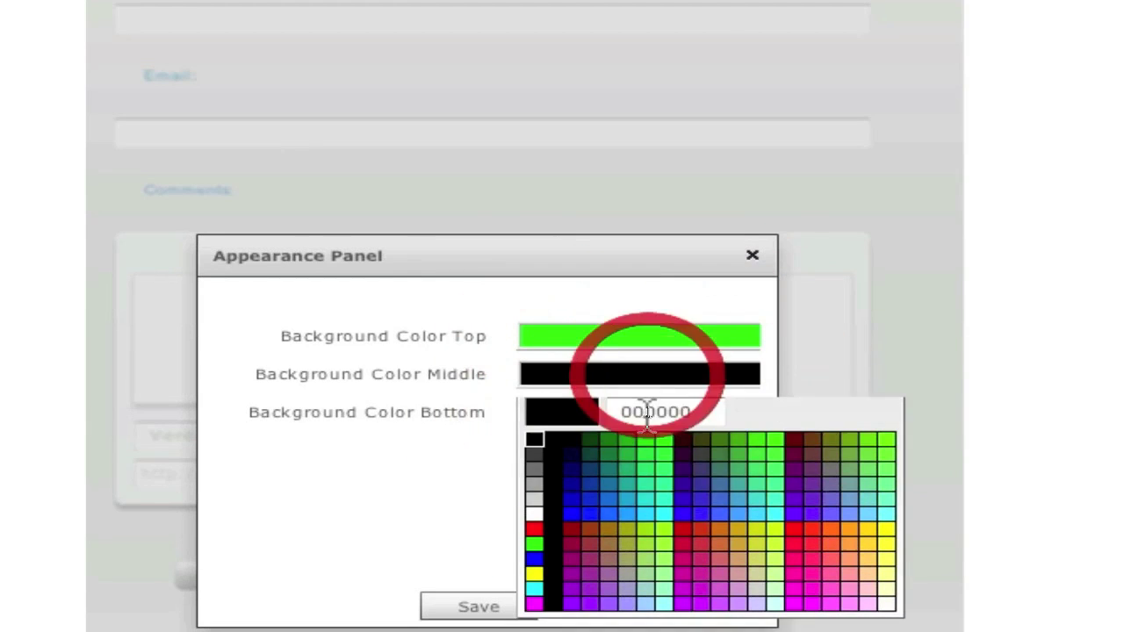
pyautogui.click(578, 520)
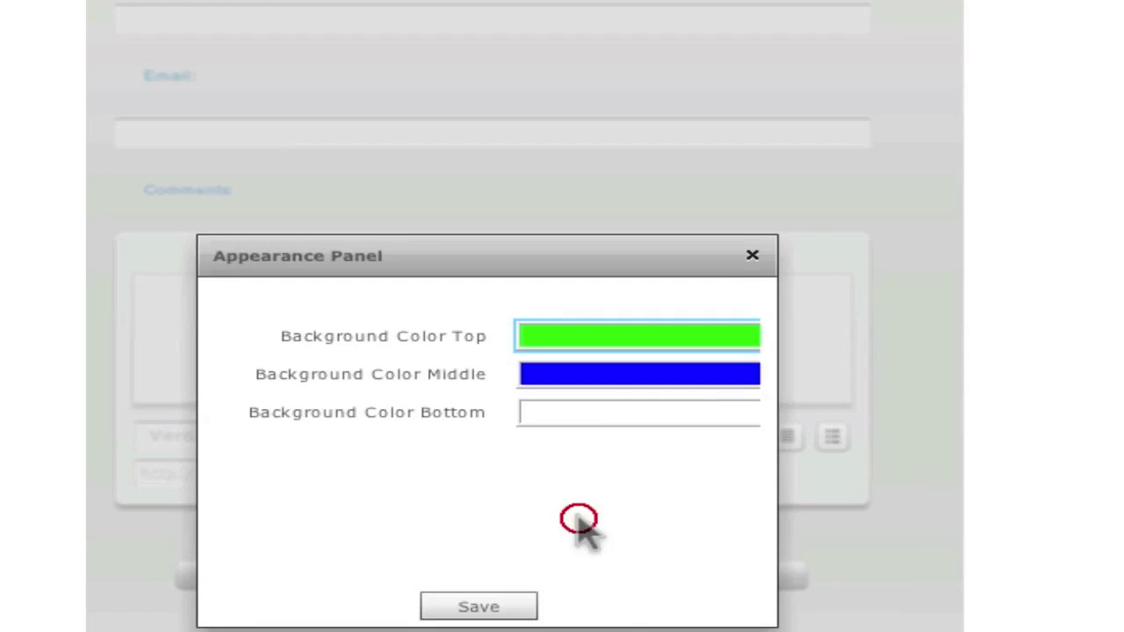
pyautogui.click(647, 413)
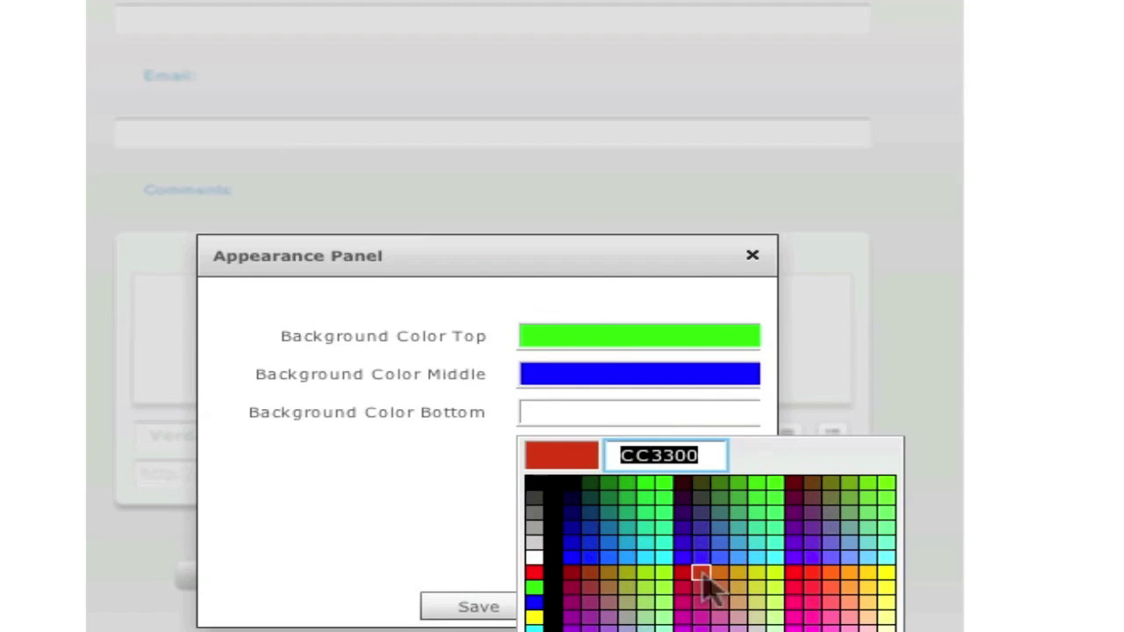
pyautogui.click(702, 582)
pyautogui.click(507, 606)
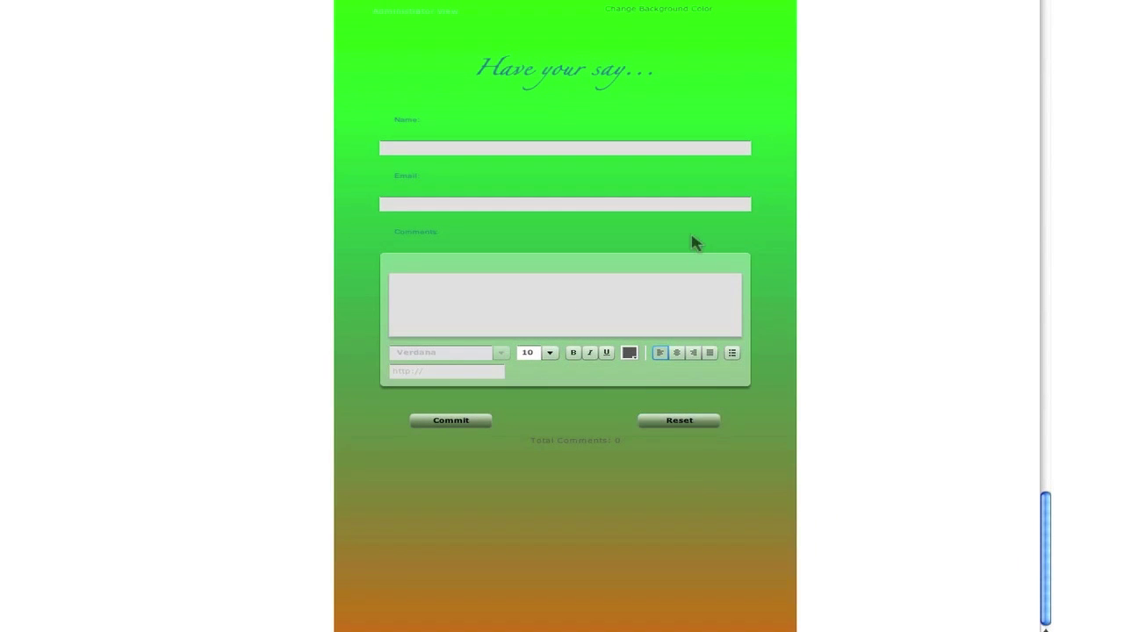
# Reset the top, middle and bottom background bands to white and save
pyautogui.click(682, 11)
pyautogui.click(624, 274)
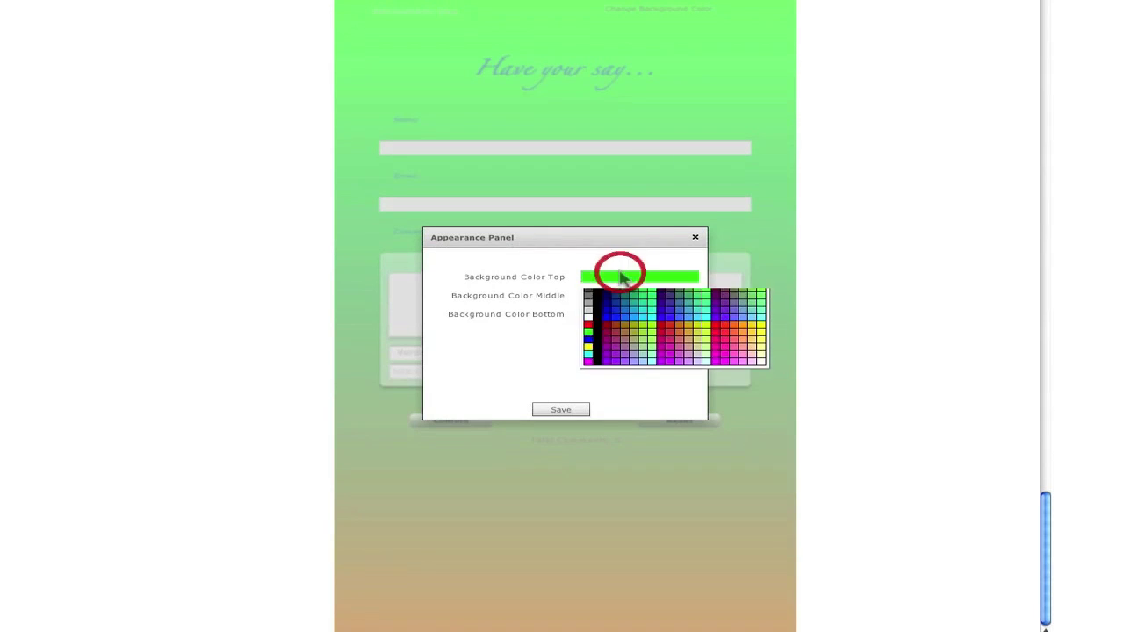
pyautogui.click(587, 350)
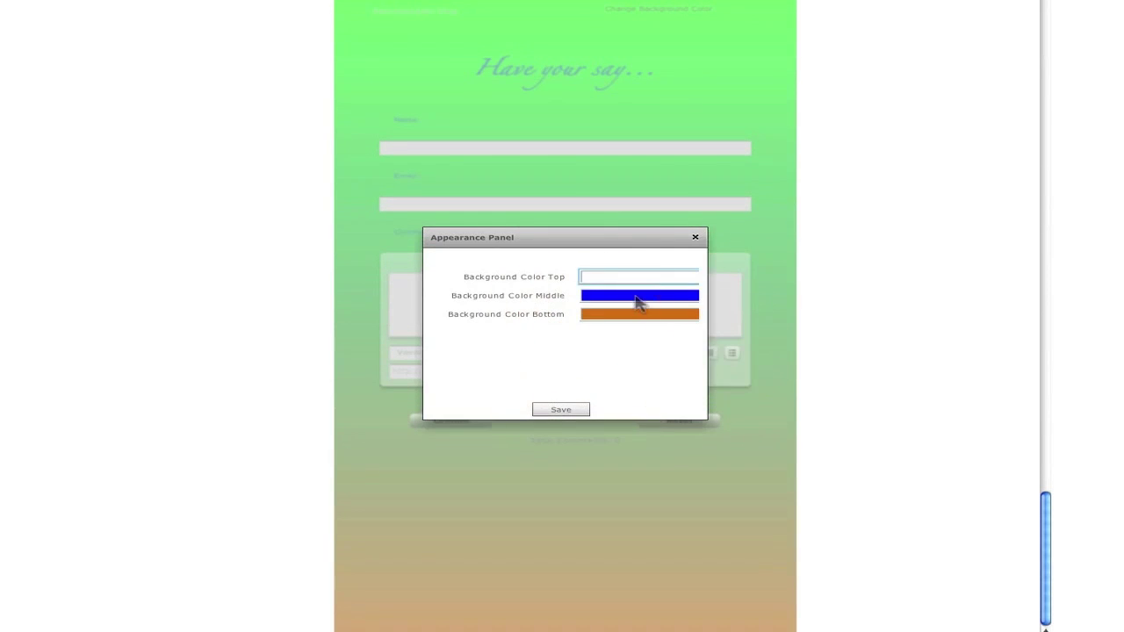
pyautogui.click(640, 296)
pyautogui.click(593, 376)
pyautogui.click(625, 315)
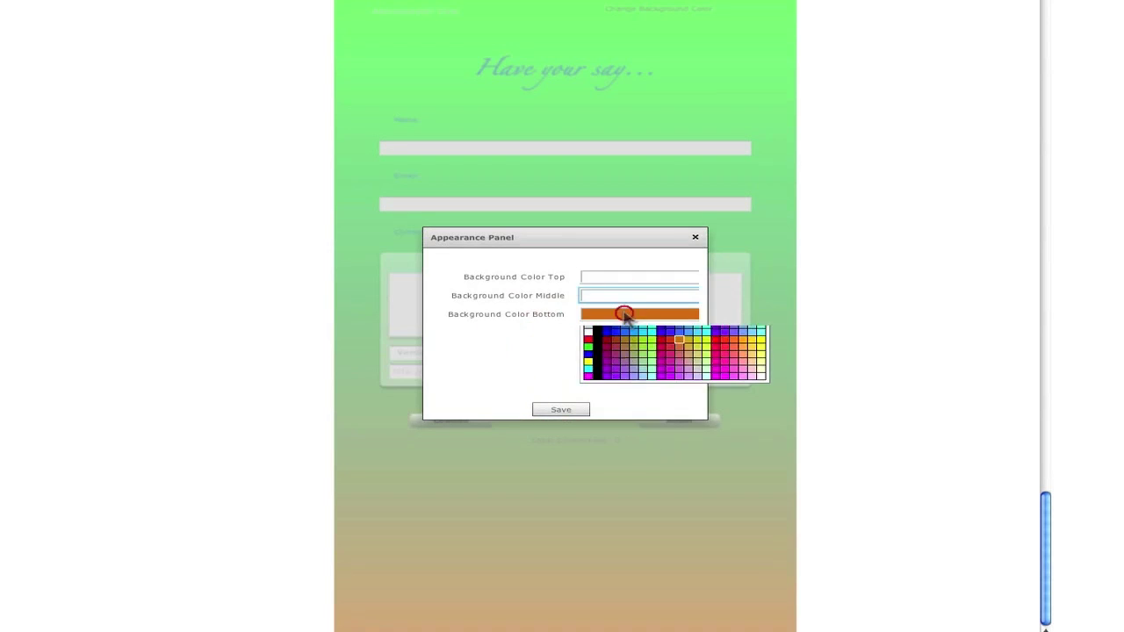
pyautogui.click(592, 384)
pyautogui.click(583, 408)
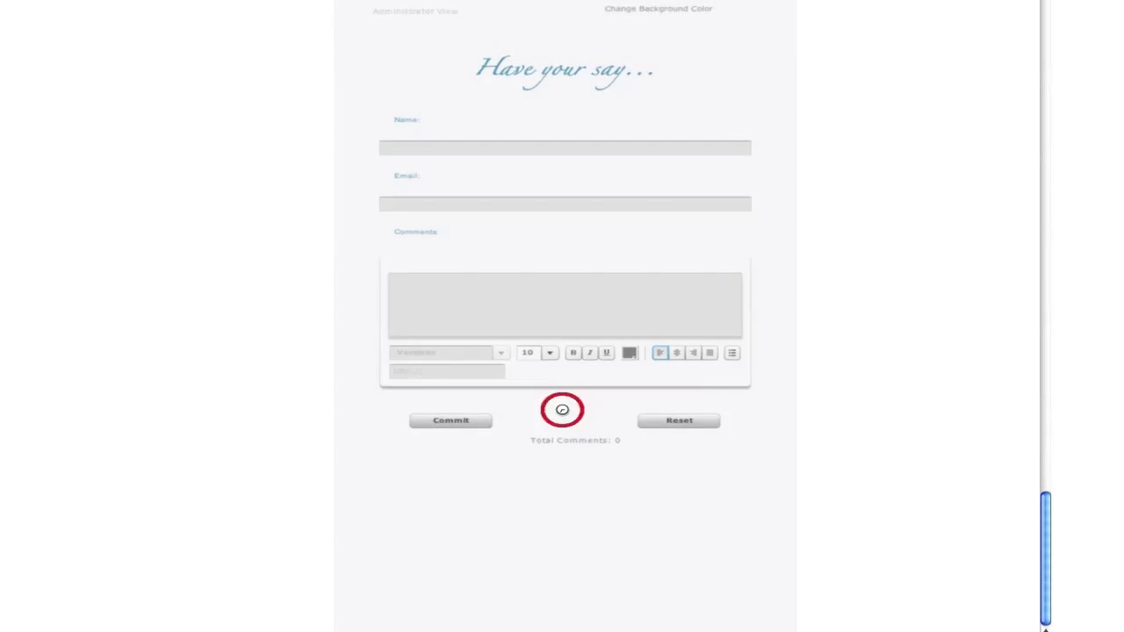
# Set the top and bottom background bands to blue 006699 and save
pyautogui.click(666, 8)
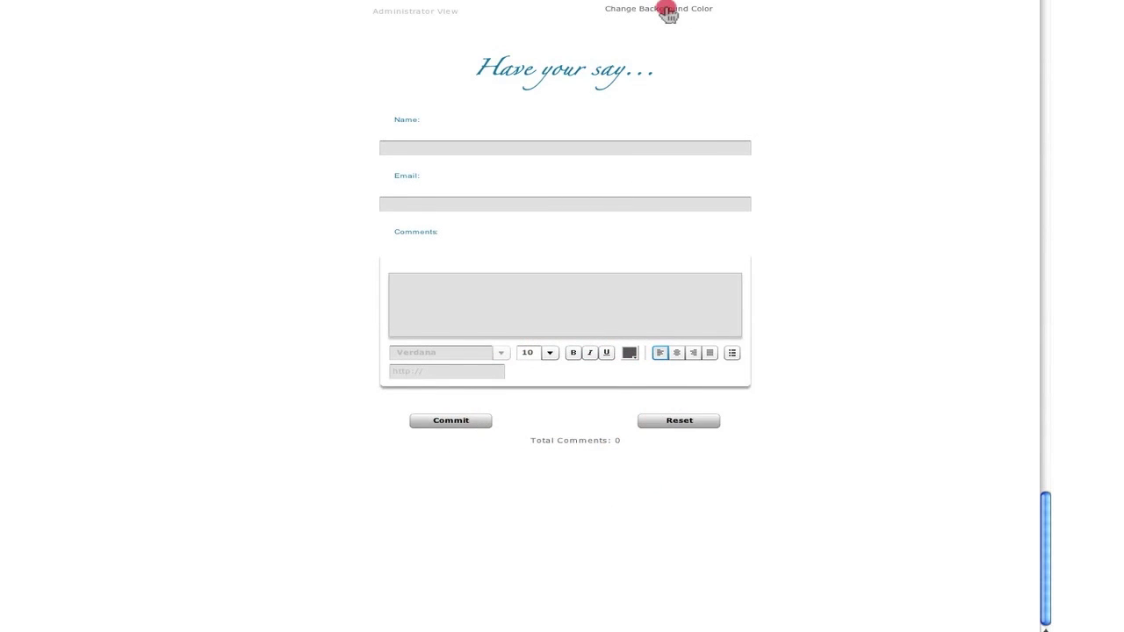
pyautogui.click(632, 316)
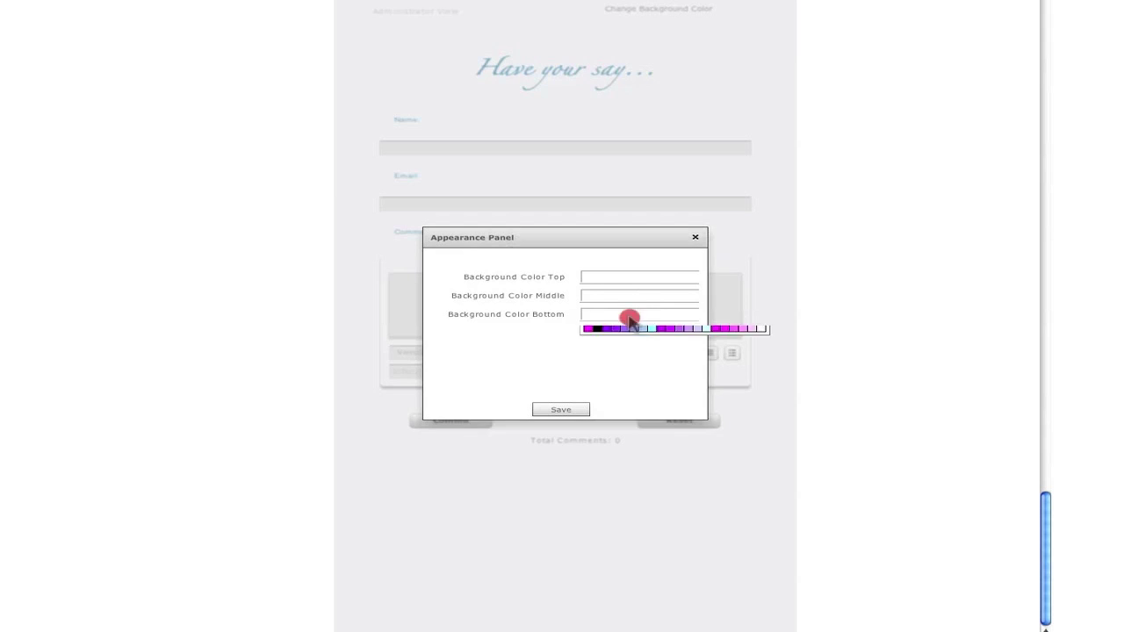
pyautogui.click(606, 431)
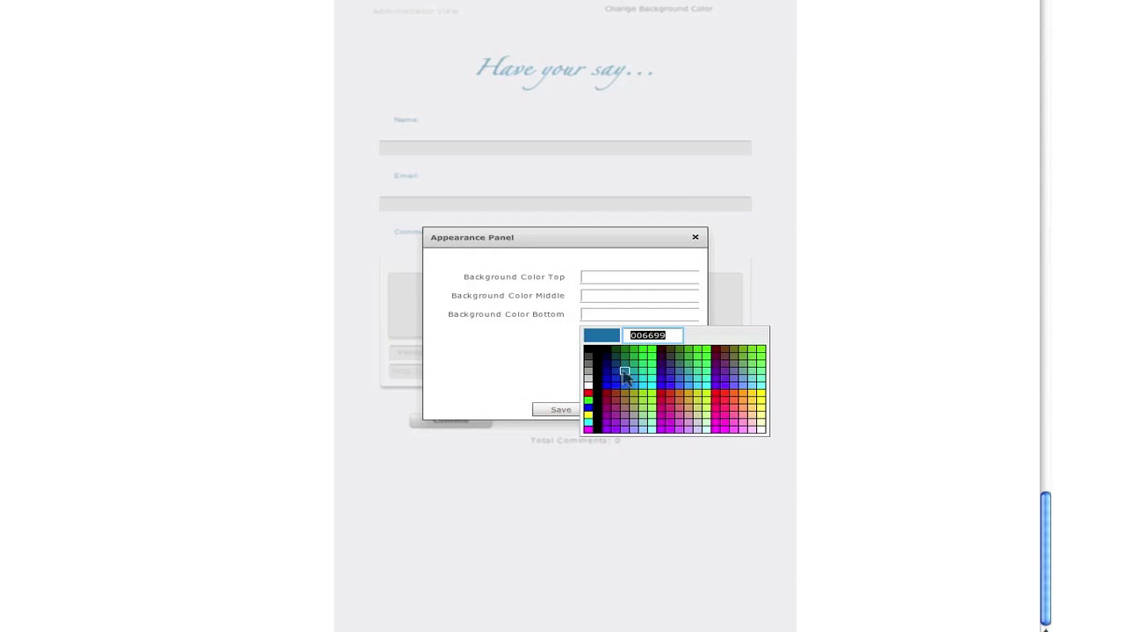
pyautogui.click(626, 376)
pyautogui.click(645, 277)
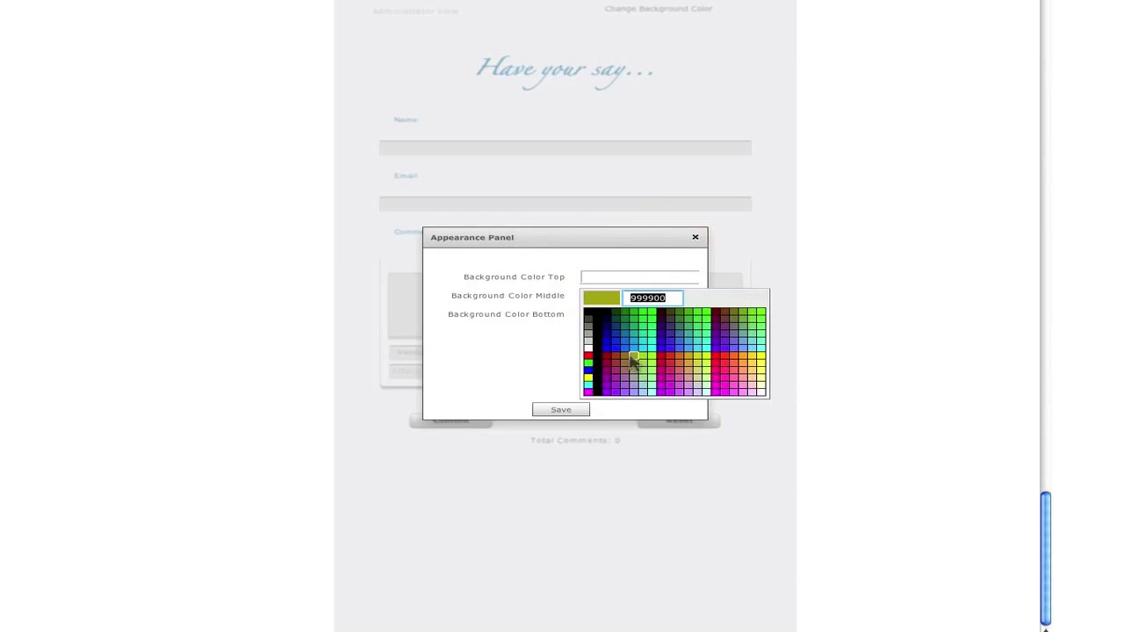
pyautogui.click(625, 330)
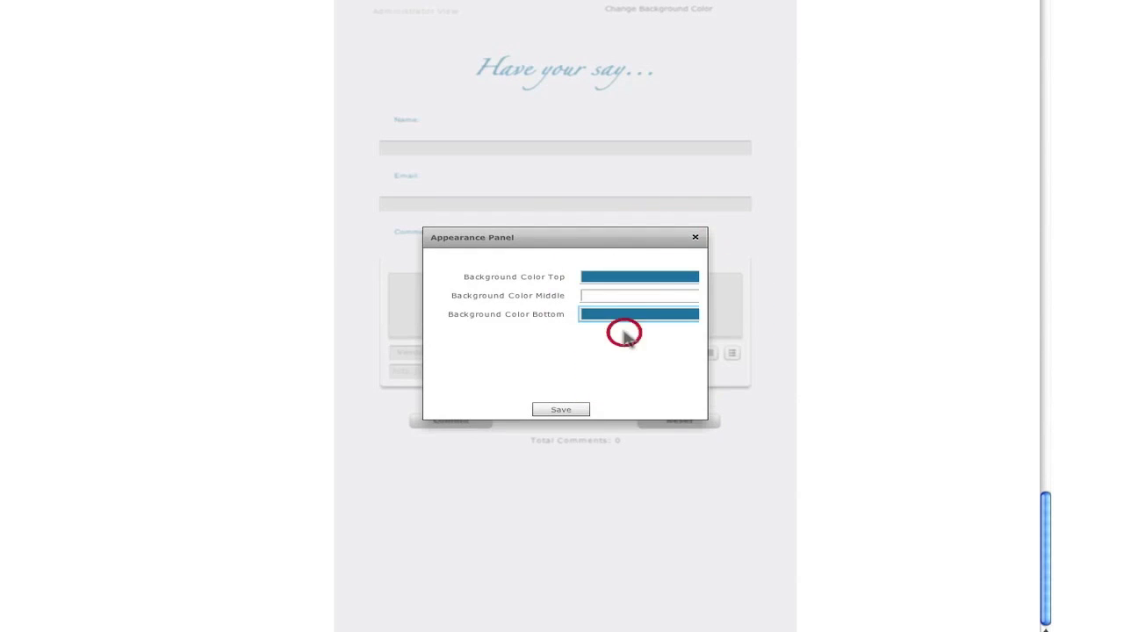
pyautogui.click(567, 410)
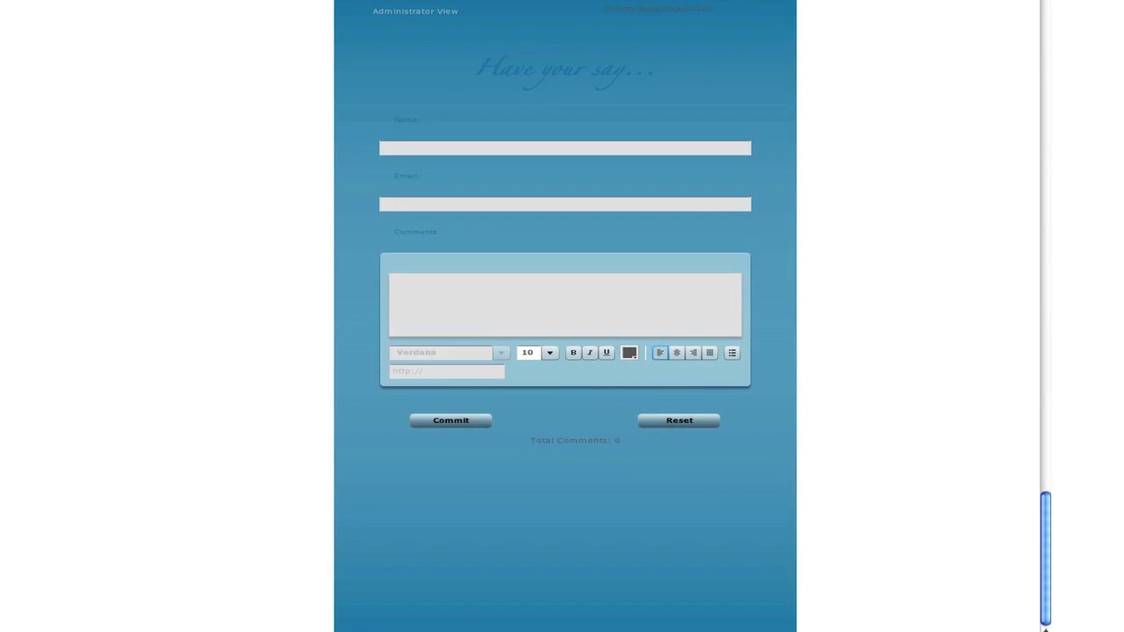
pyautogui.moveTo(1047, 579); pyautogui.dragTo(1042, 542)
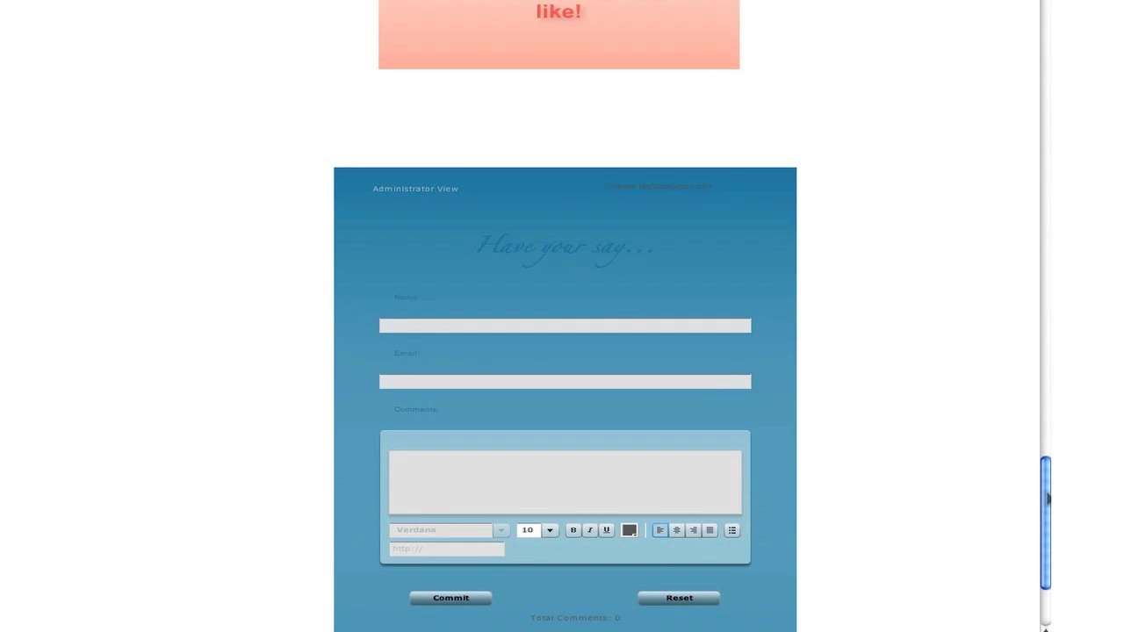
pyautogui.moveTo(1045, 495); pyautogui.dragTo(1012, 579)
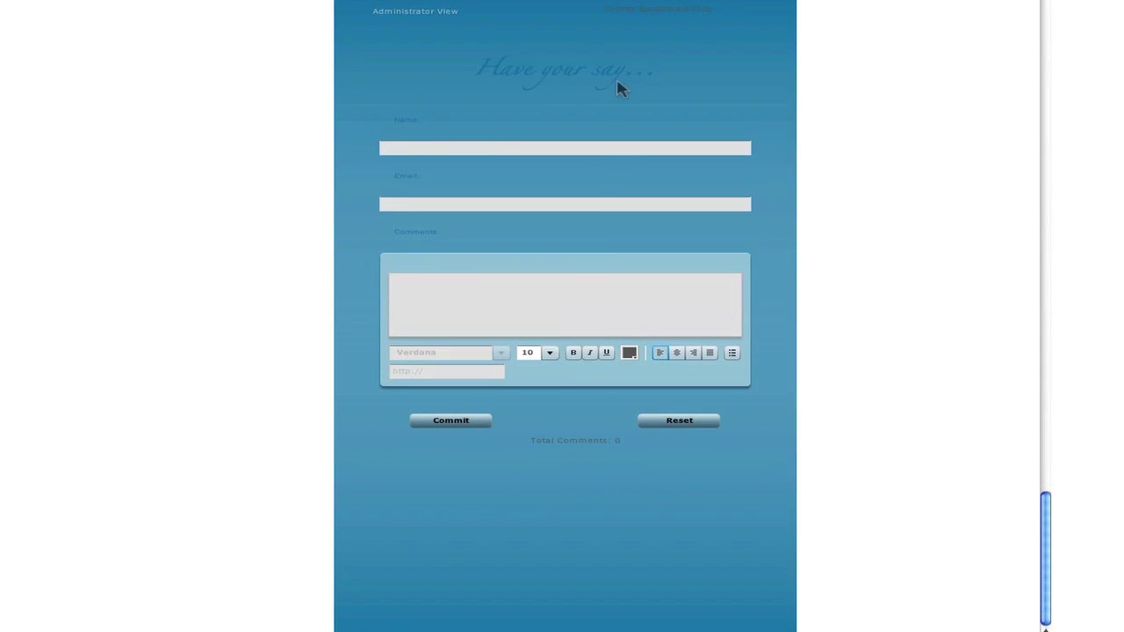
# Rework the background into white top and bottom bands with a blue middle, and save
pyautogui.click(648, 11)
pyautogui.click(641, 297)
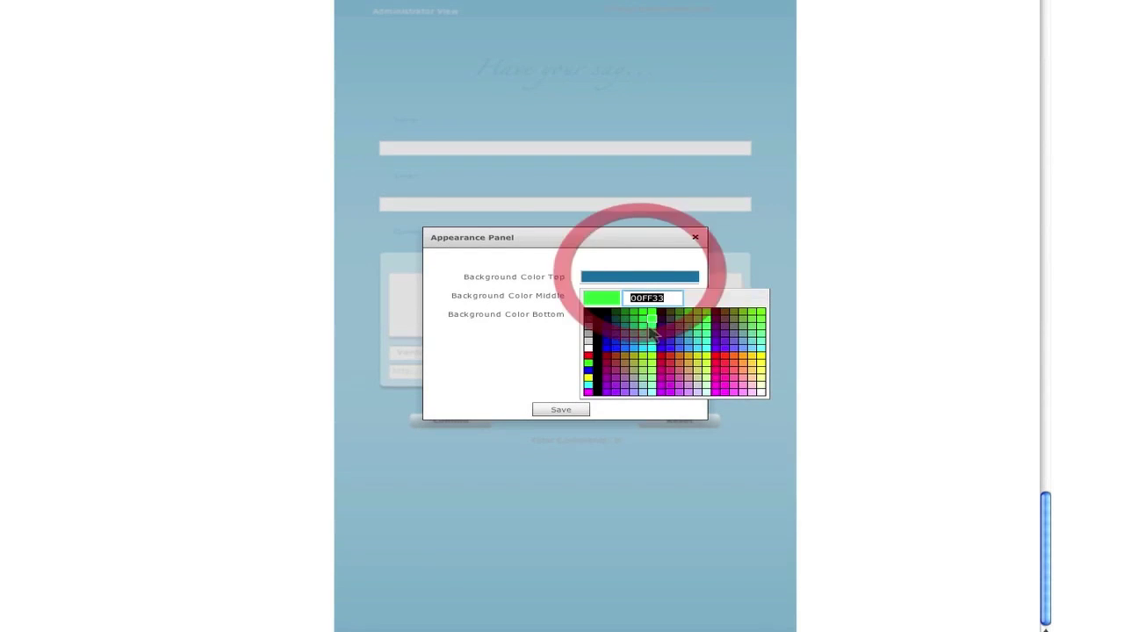
pyautogui.click(590, 349)
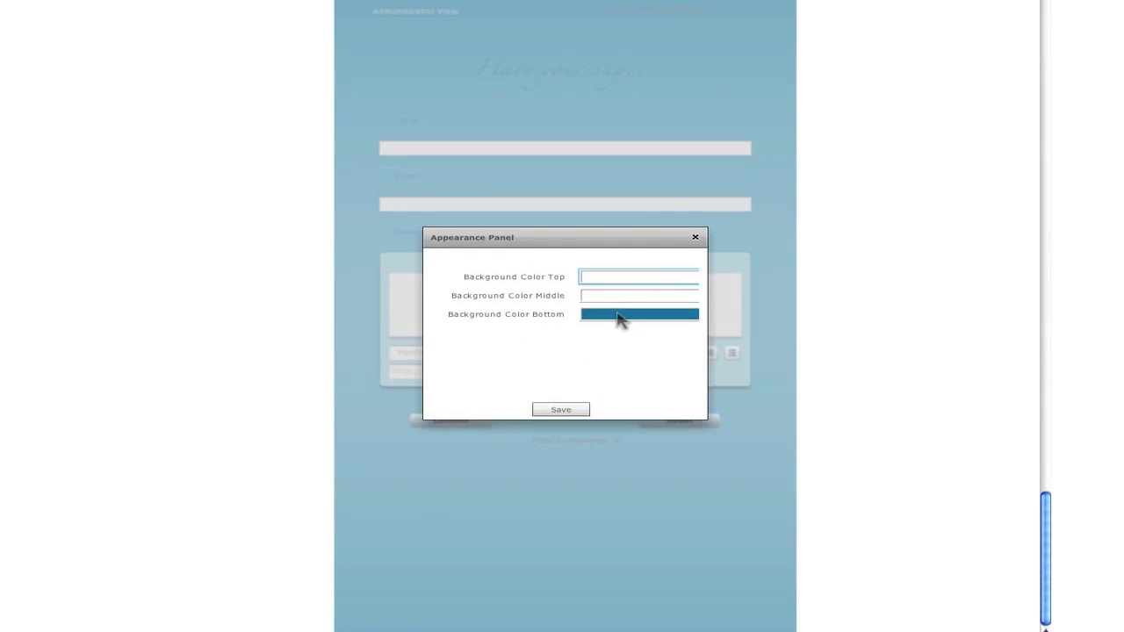
pyautogui.click(620, 314)
pyautogui.click(591, 382)
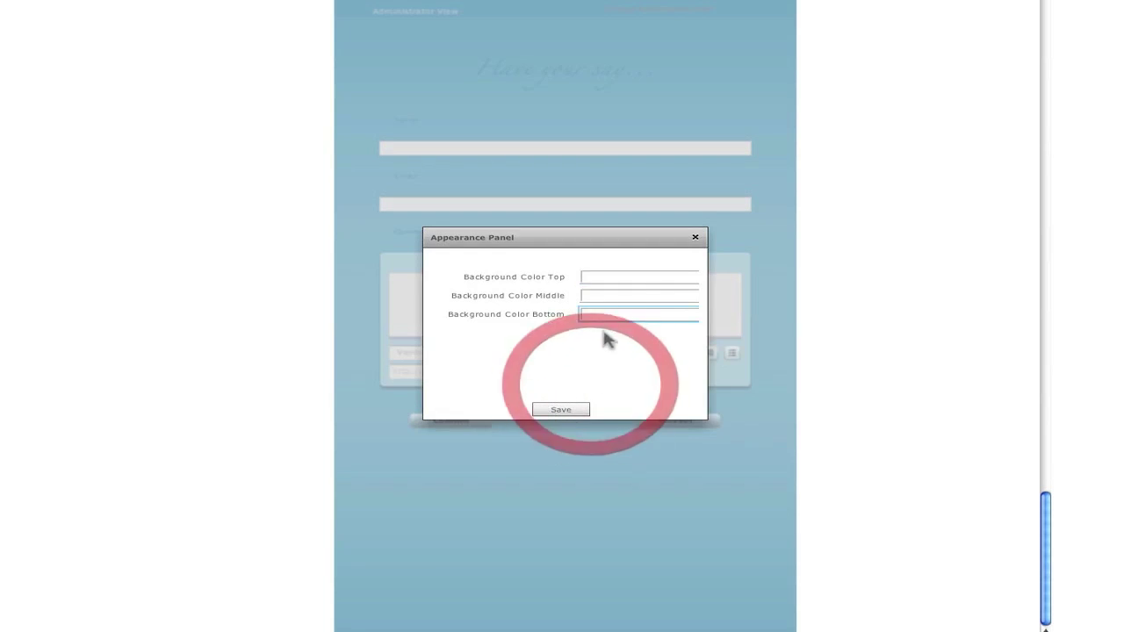
pyautogui.click(622, 315)
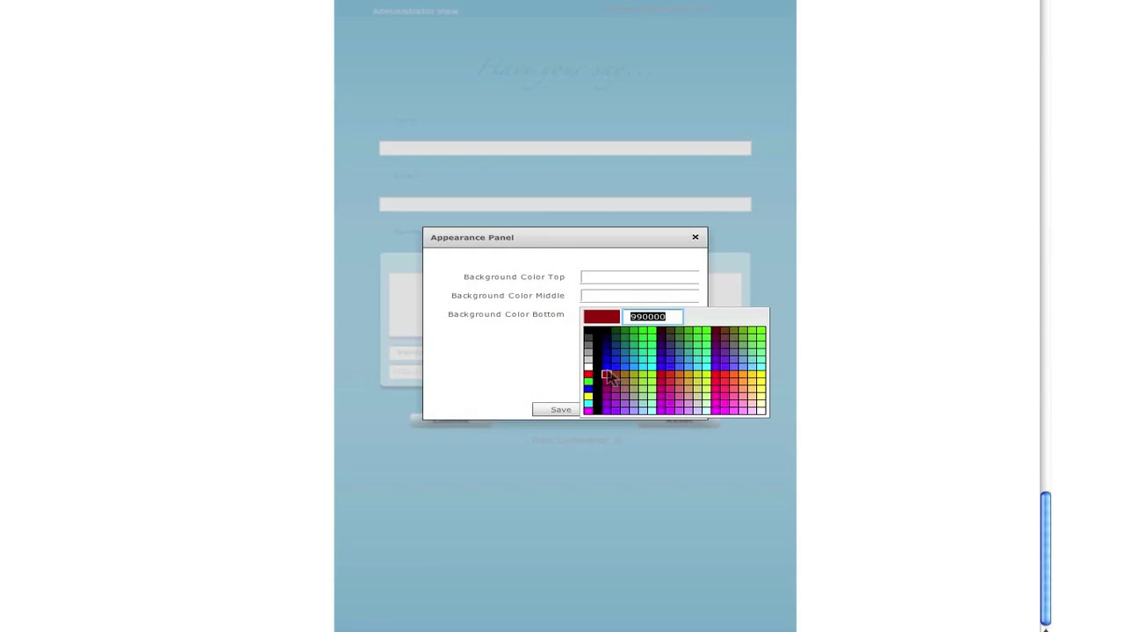
pyautogui.click(606, 368)
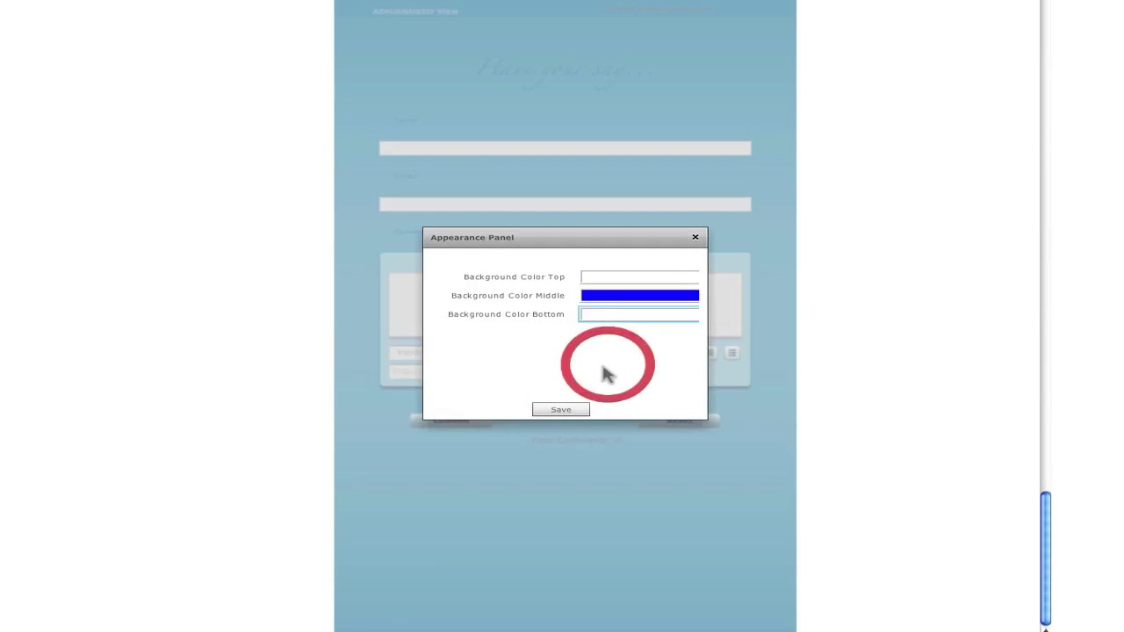
pyautogui.click(563, 408)
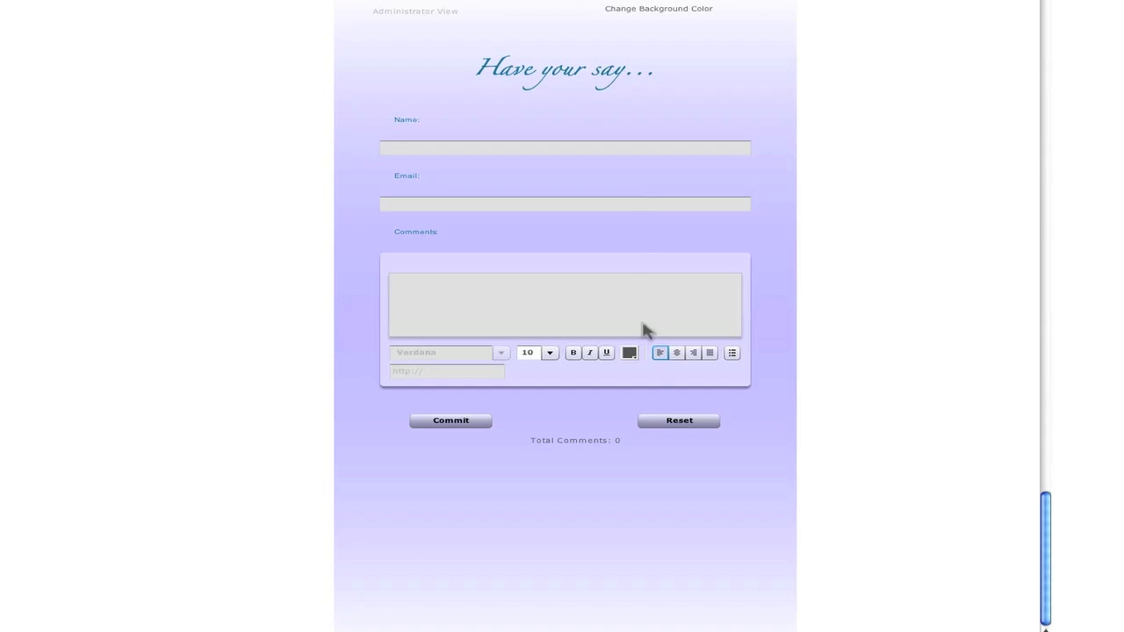
# Set the comments box chrome colour to blue 0000FF in the Appearance Panel
pyautogui.click(615, 266)
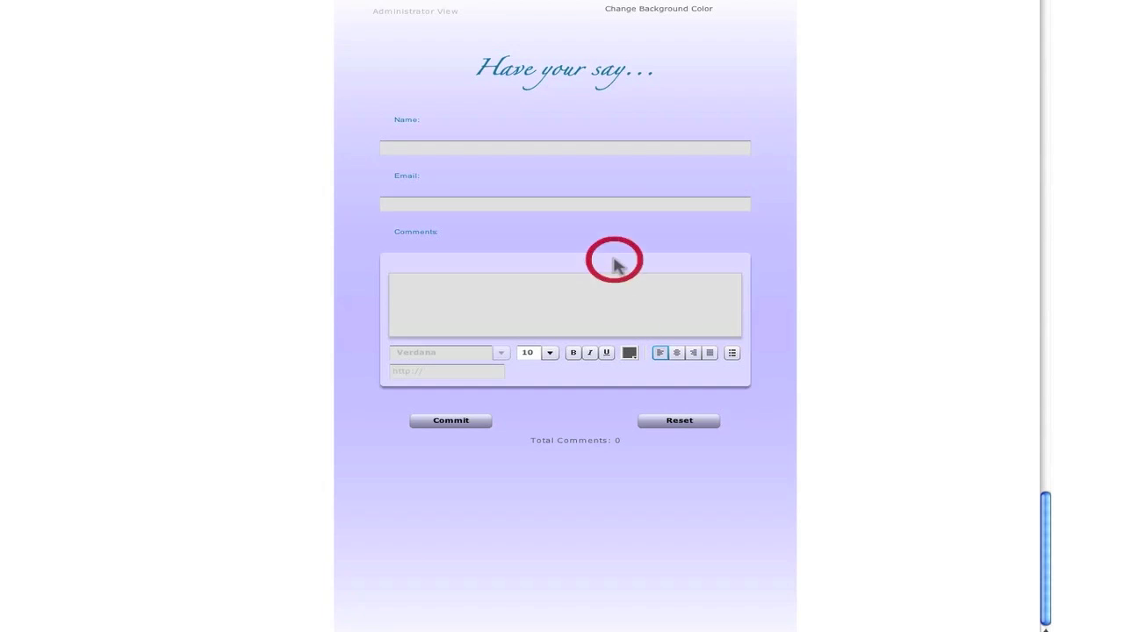
pyautogui.moveTo(568, 244); pyautogui.dragTo(577, 348)
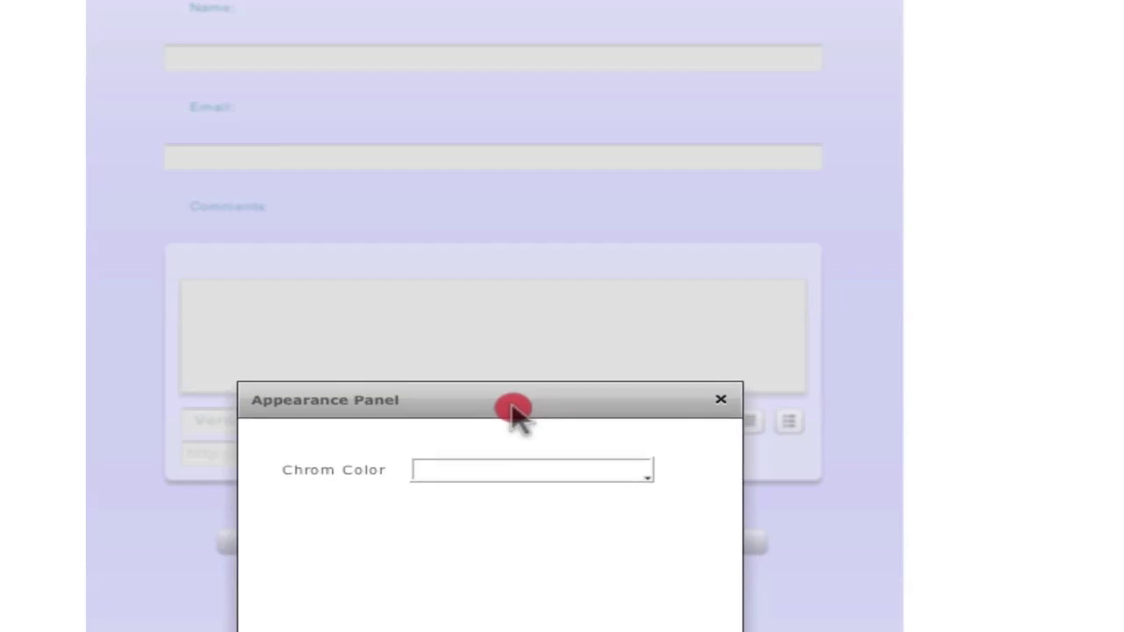
pyautogui.moveTo(511, 408); pyautogui.dragTo(496, 360)
pyautogui.click(505, 423)
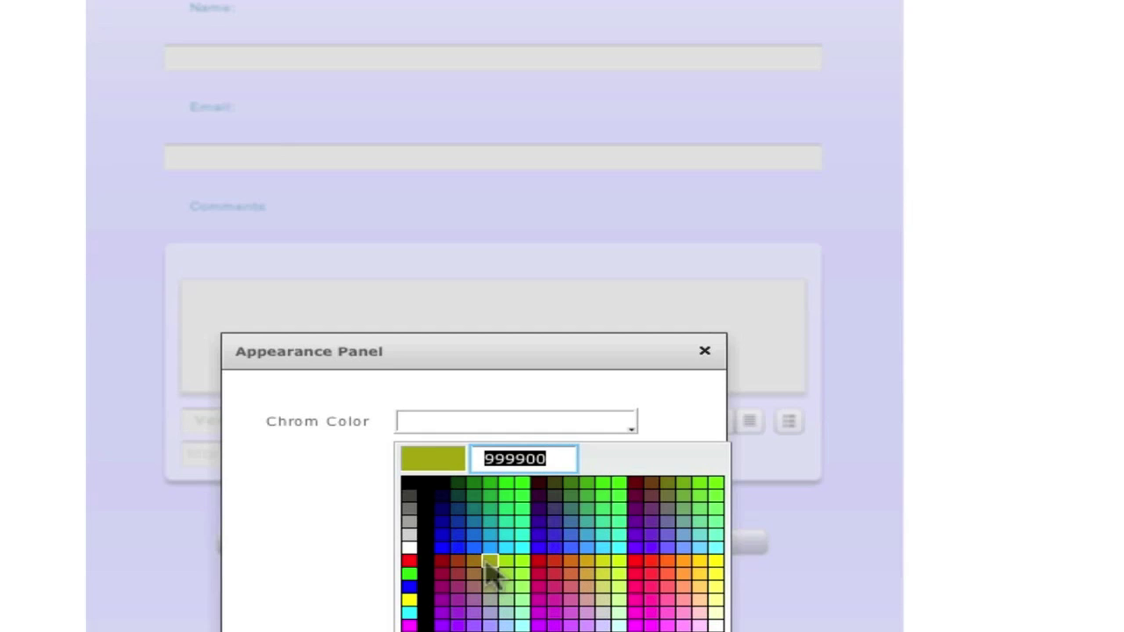
pyautogui.click(438, 545)
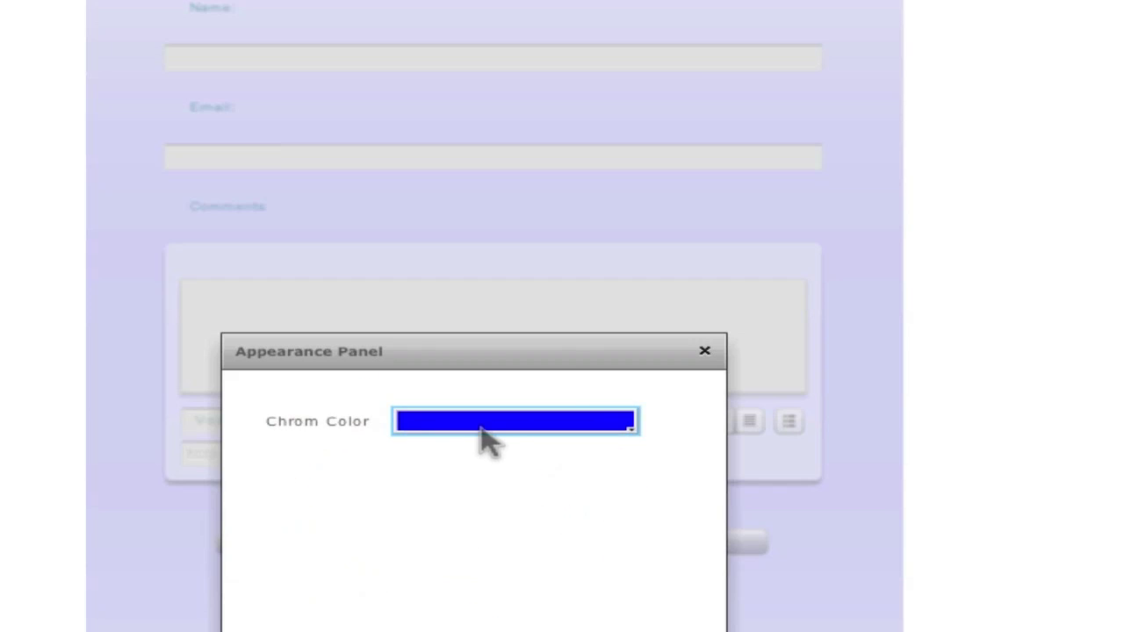
pyautogui.click(468, 627)
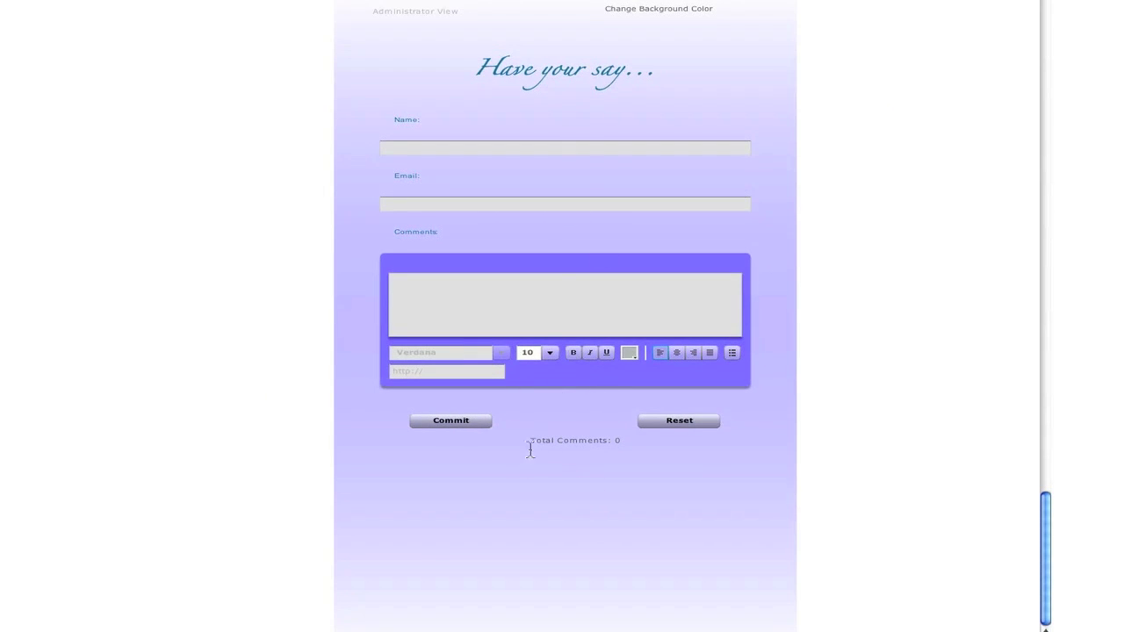
# Relabel the Commit button 'Submit' with blue text and a white-to-cyan background
pyautogui.click(467, 422)
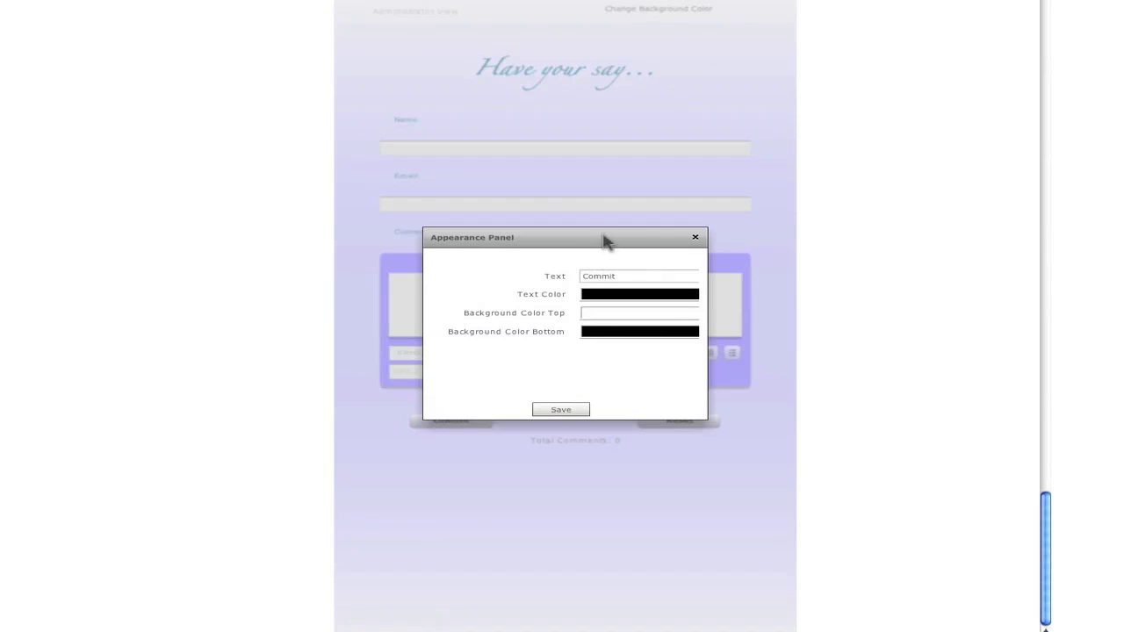
pyautogui.moveTo(606, 242)
pyautogui.mouseDown()
pyautogui.moveTo(702, 245)
pyautogui.moveTo(664, 178)
pyautogui.mouseUp()
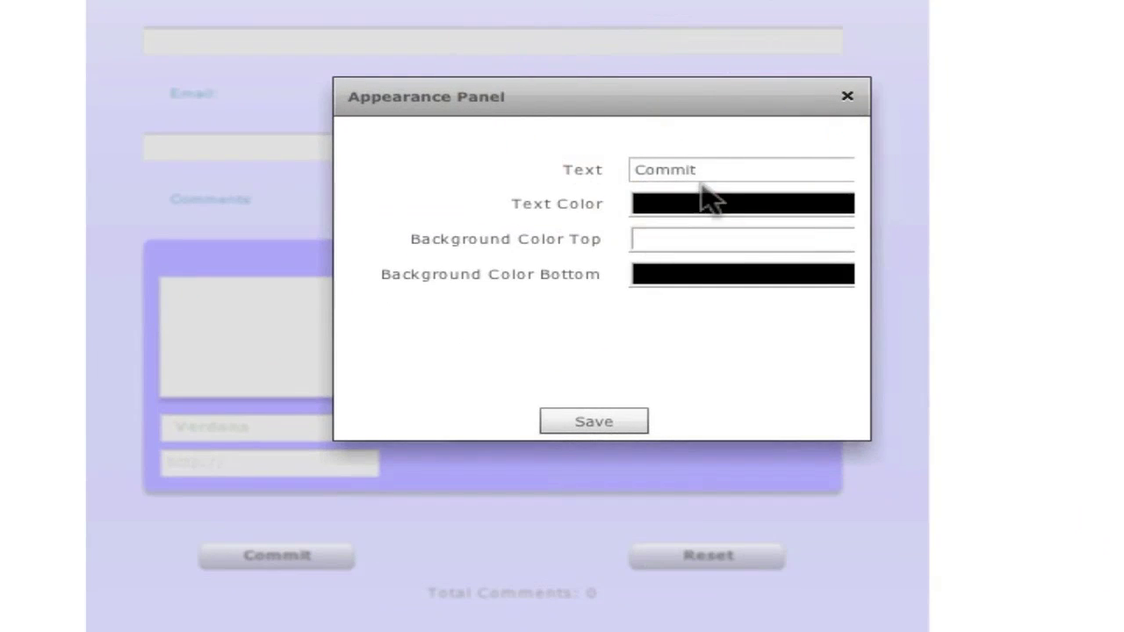
pyautogui.click(698, 170)
pyautogui.doubleClick(698, 171)
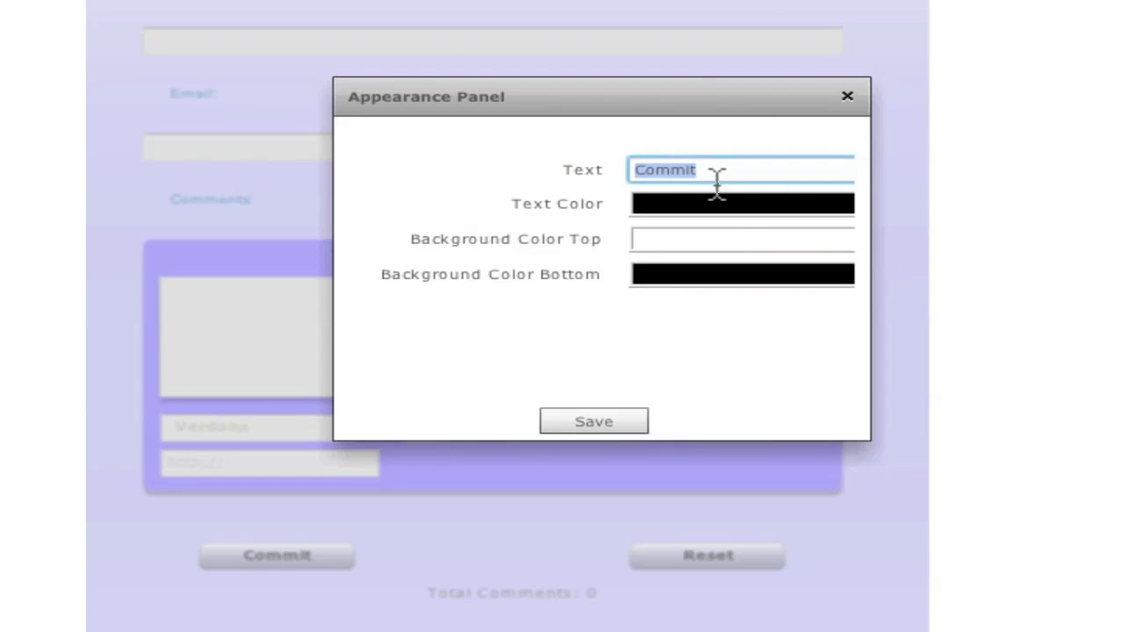
pyautogui.write('C')
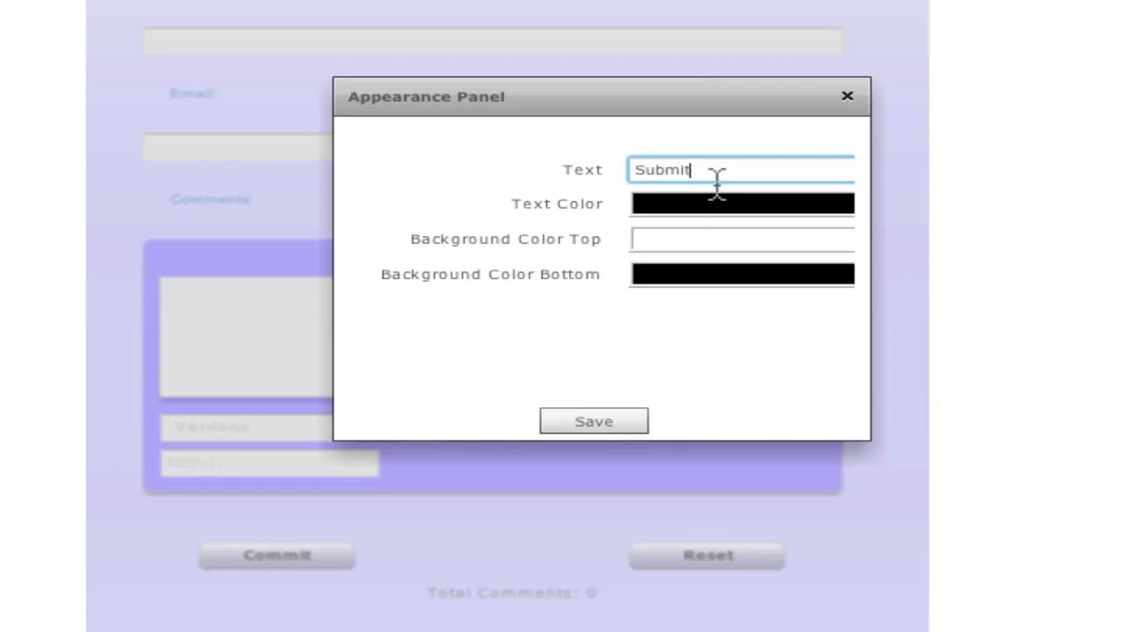
pyautogui.click(683, 213)
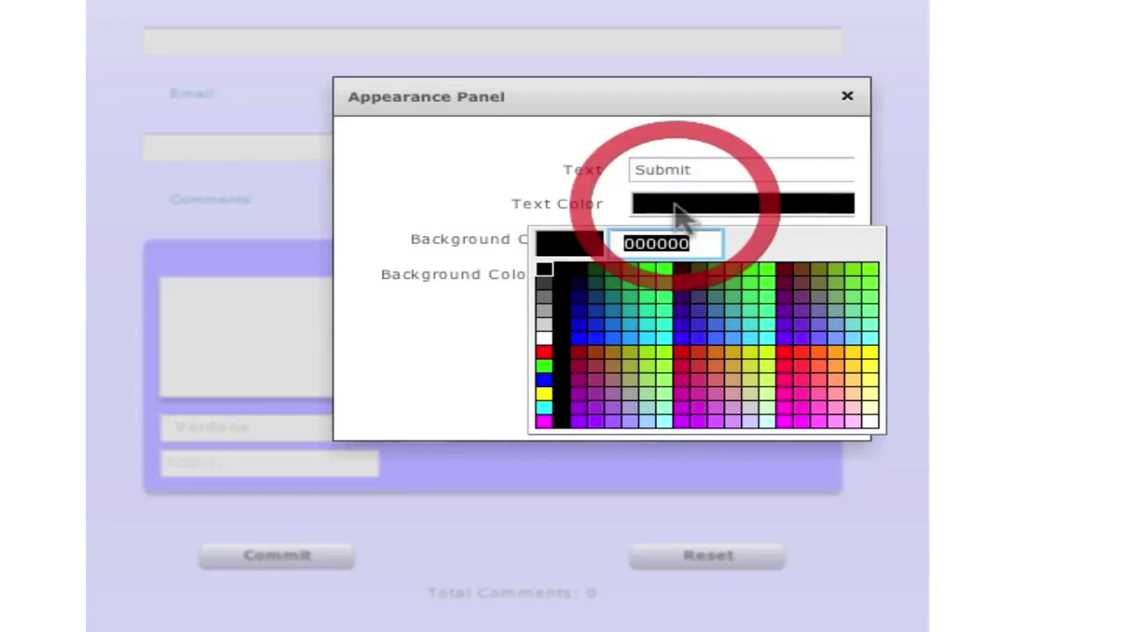
pyautogui.click(578, 340)
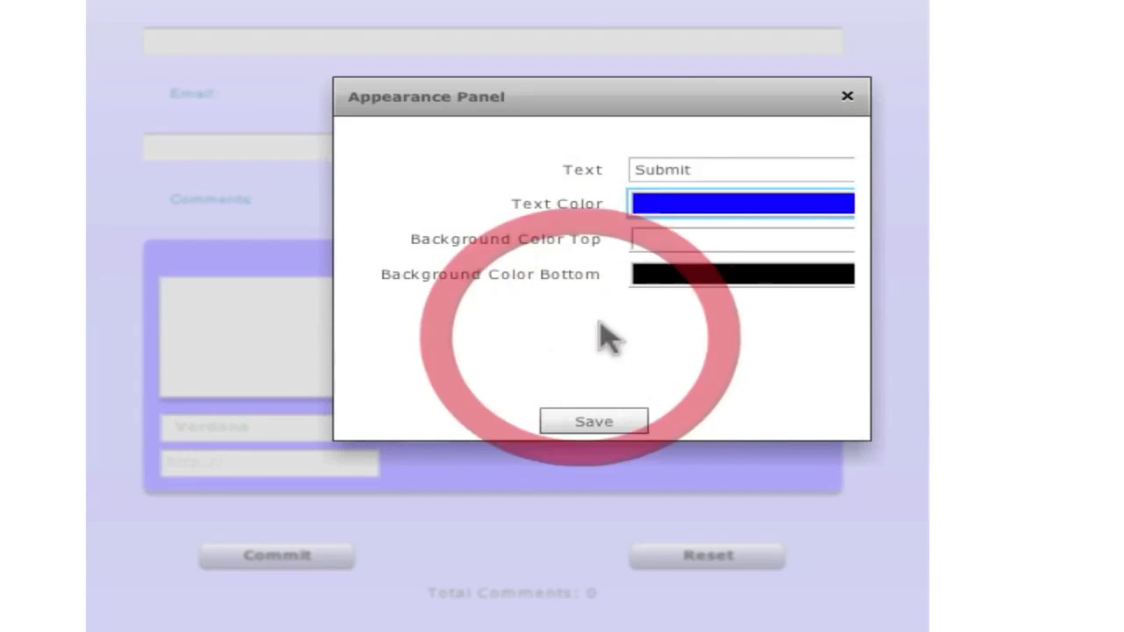
pyautogui.click(694, 246)
pyautogui.click(713, 277)
pyautogui.click(718, 279)
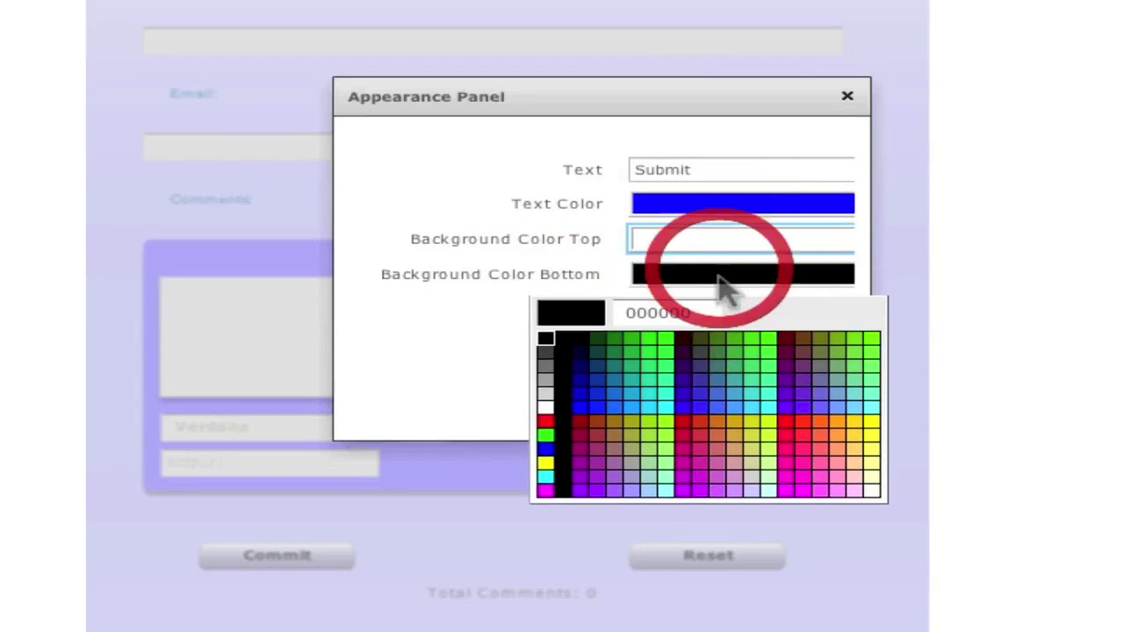
pyautogui.click(671, 402)
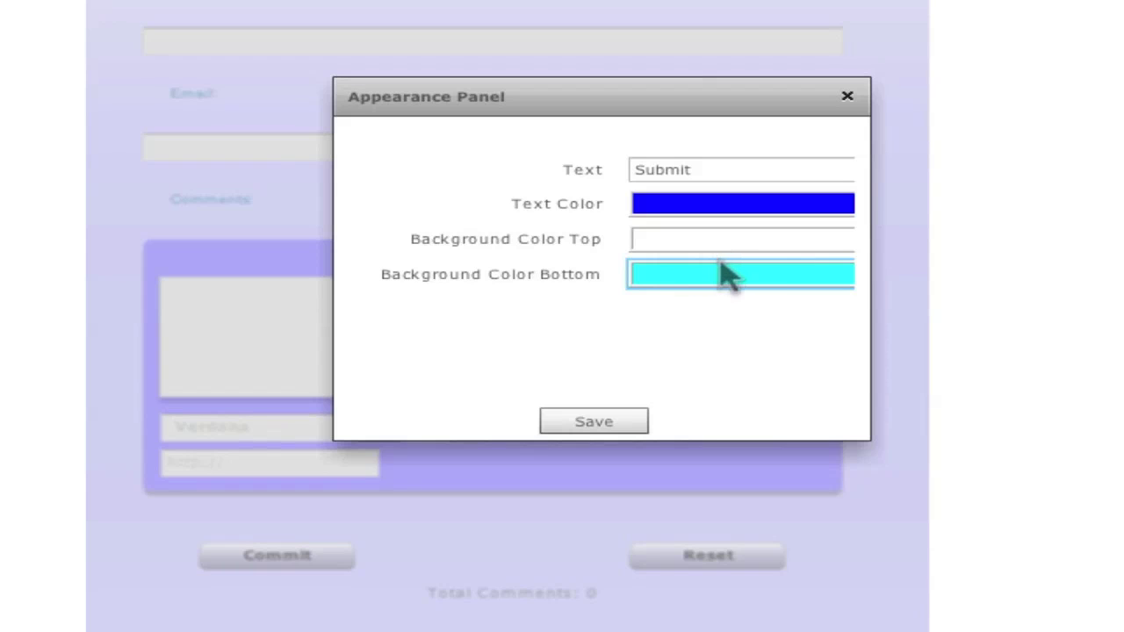
pyautogui.click(612, 422)
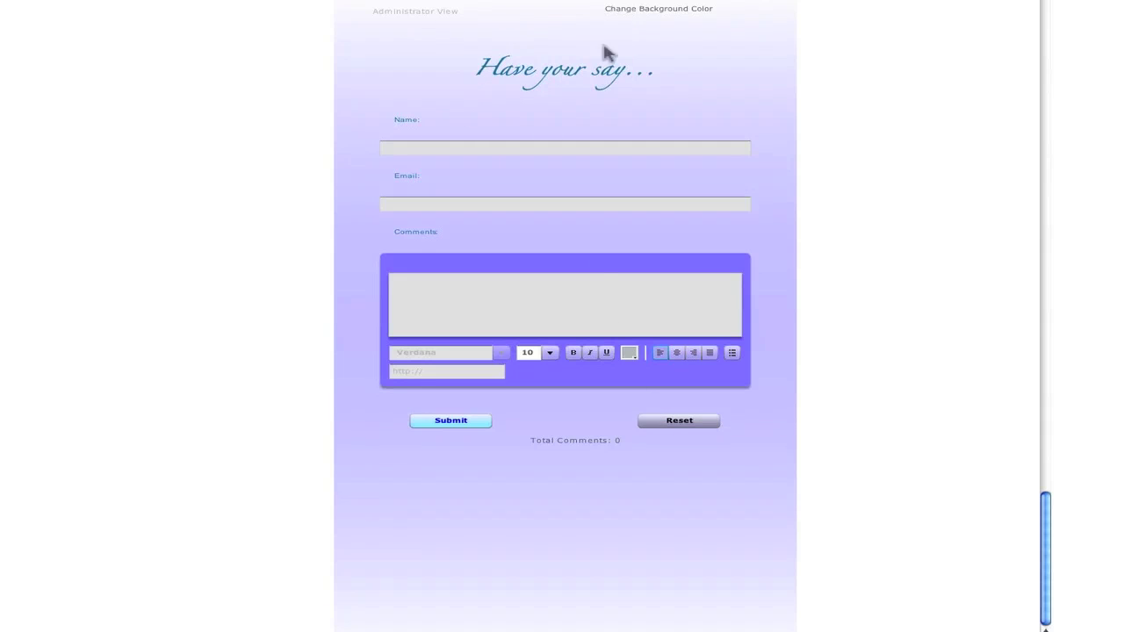
# Change the heading text to 'Comments' in Papyrus font at size 22 and save
pyautogui.click(569, 76)
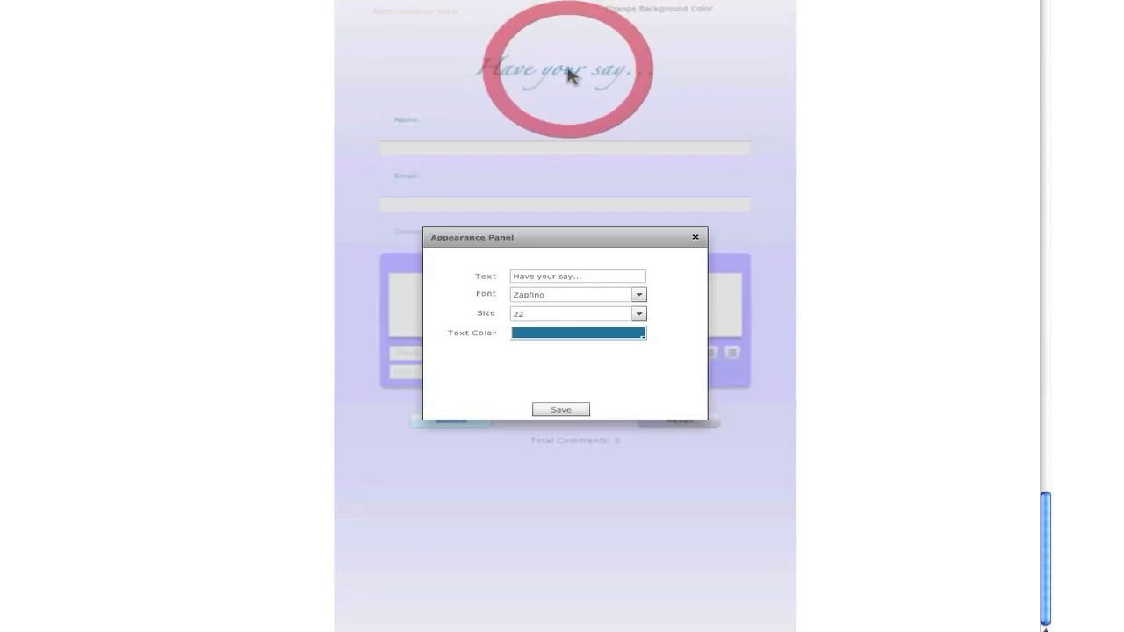
pyautogui.click(604, 233)
pyautogui.moveTo(552, 261); pyautogui.dragTo(427, 258)
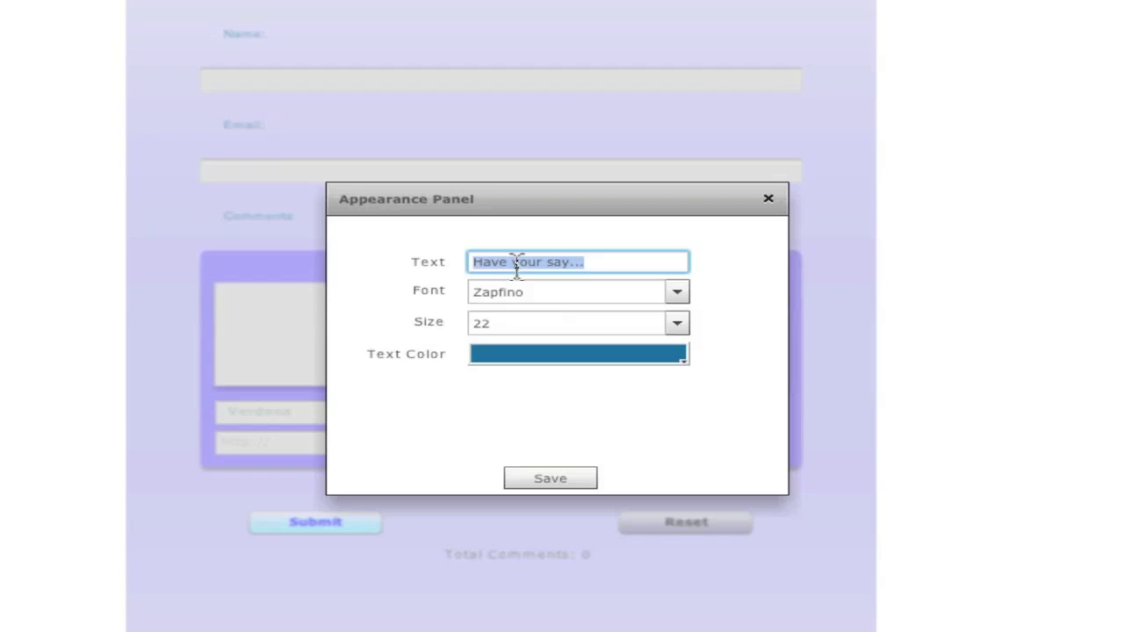
pyautogui.write('Comments')
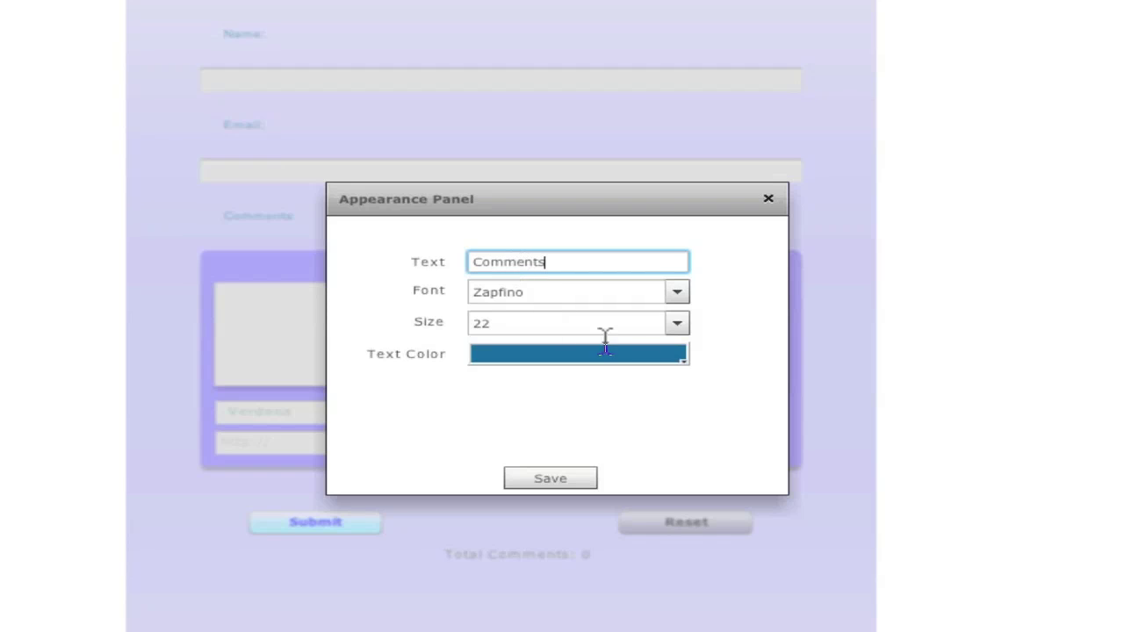
pyautogui.click(677, 293)
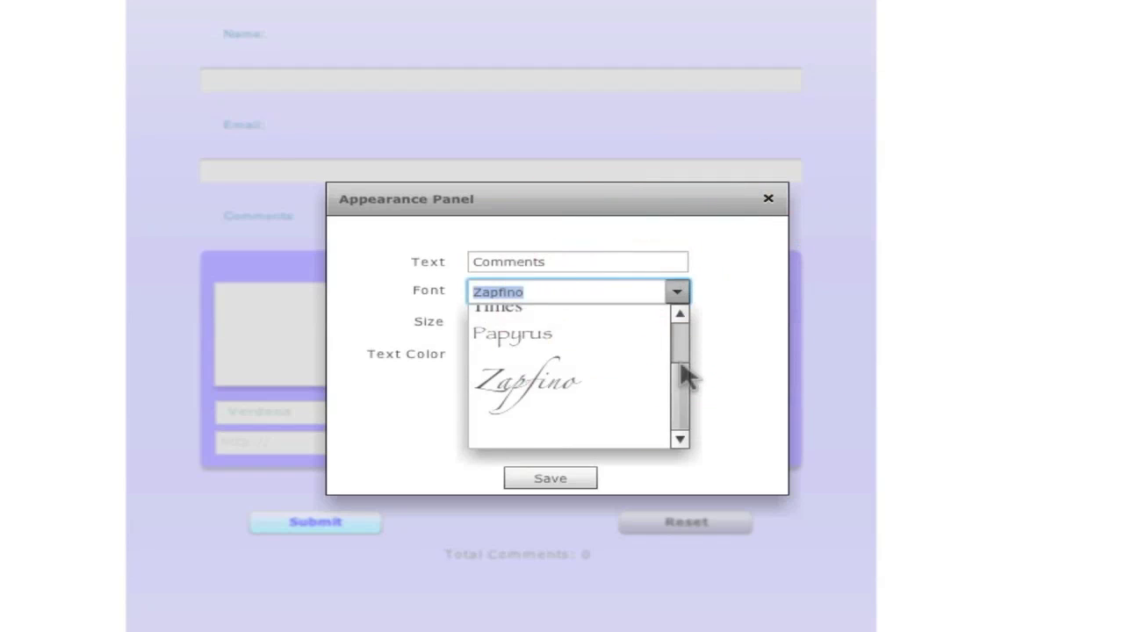
pyautogui.moveTo(685, 376); pyautogui.dragTo(677, 342)
pyautogui.click(542, 376)
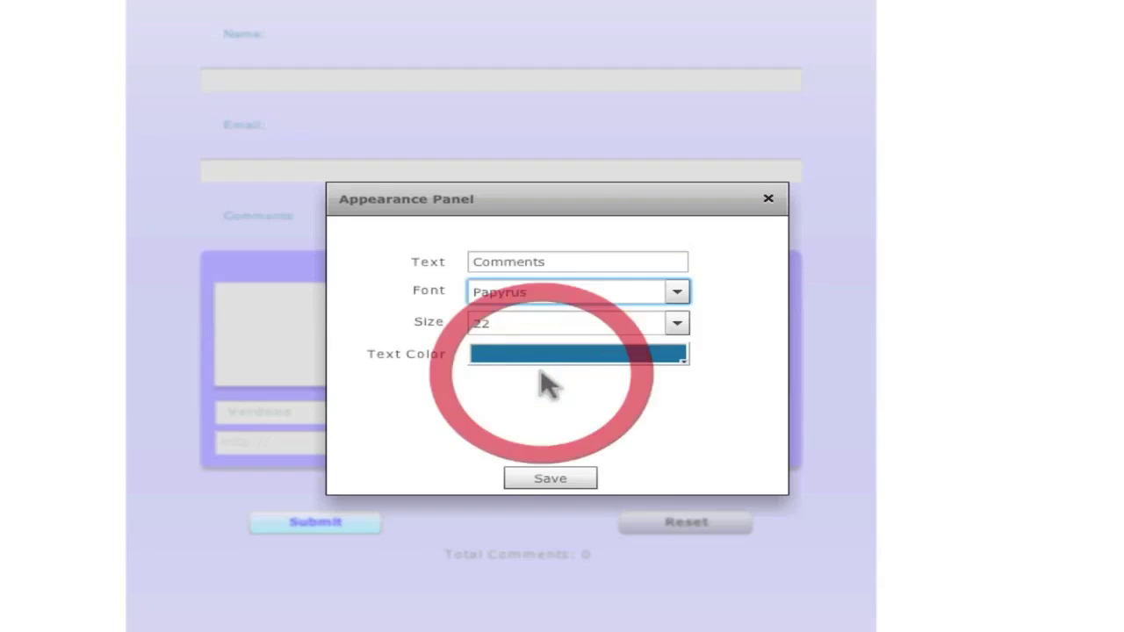
pyautogui.click(677, 323)
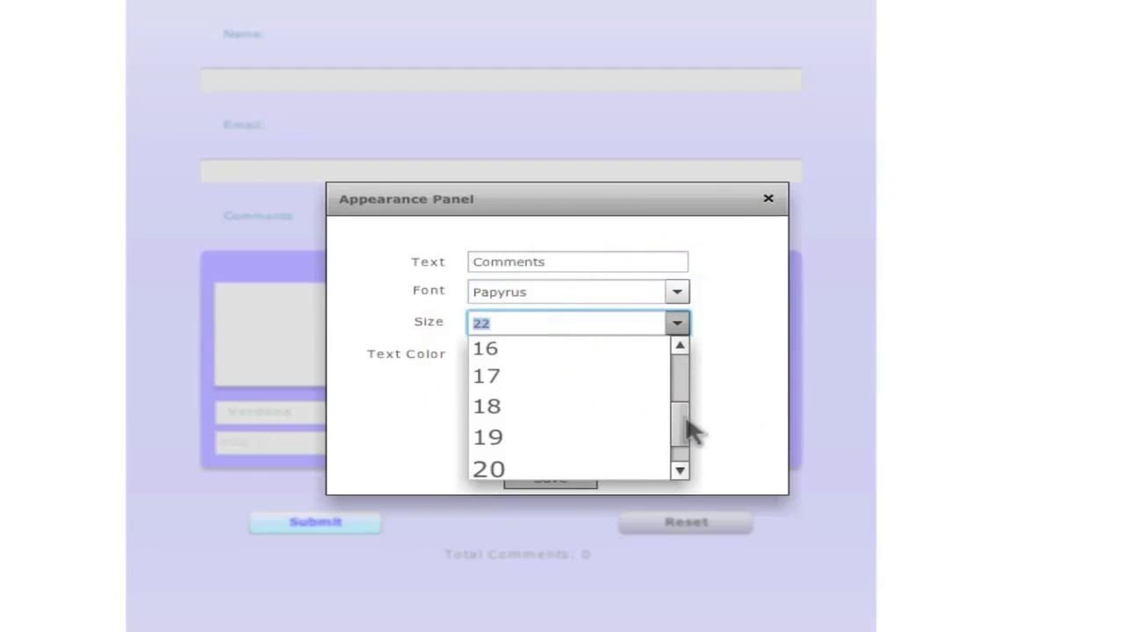
pyautogui.moveTo(689, 431); pyautogui.dragTo(690, 484)
pyautogui.click(734, 398)
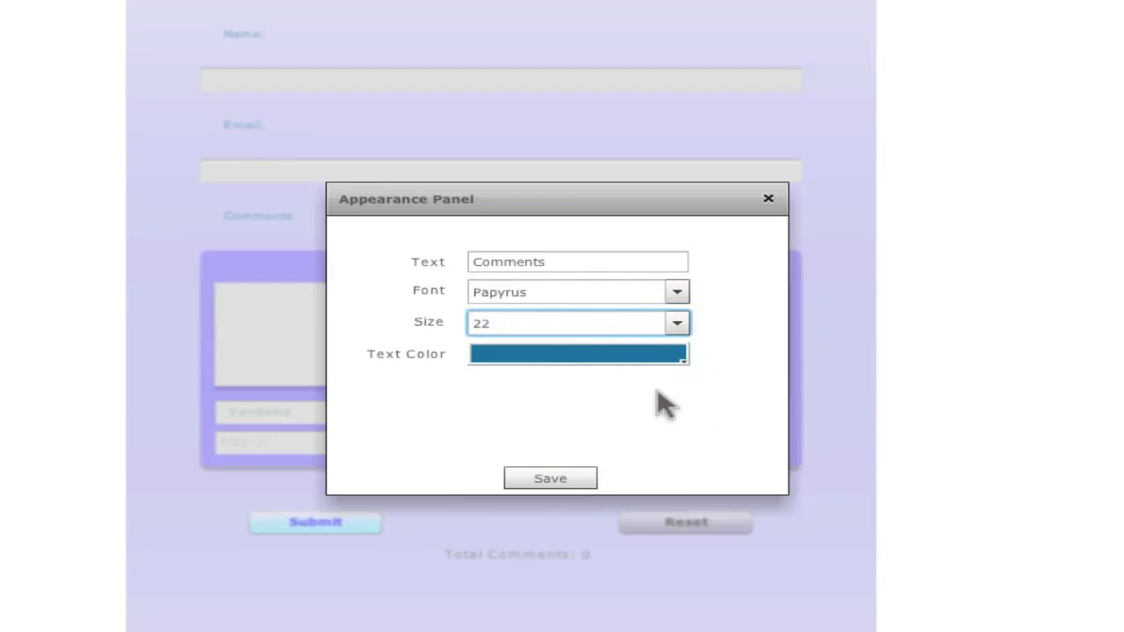
pyautogui.click(551, 479)
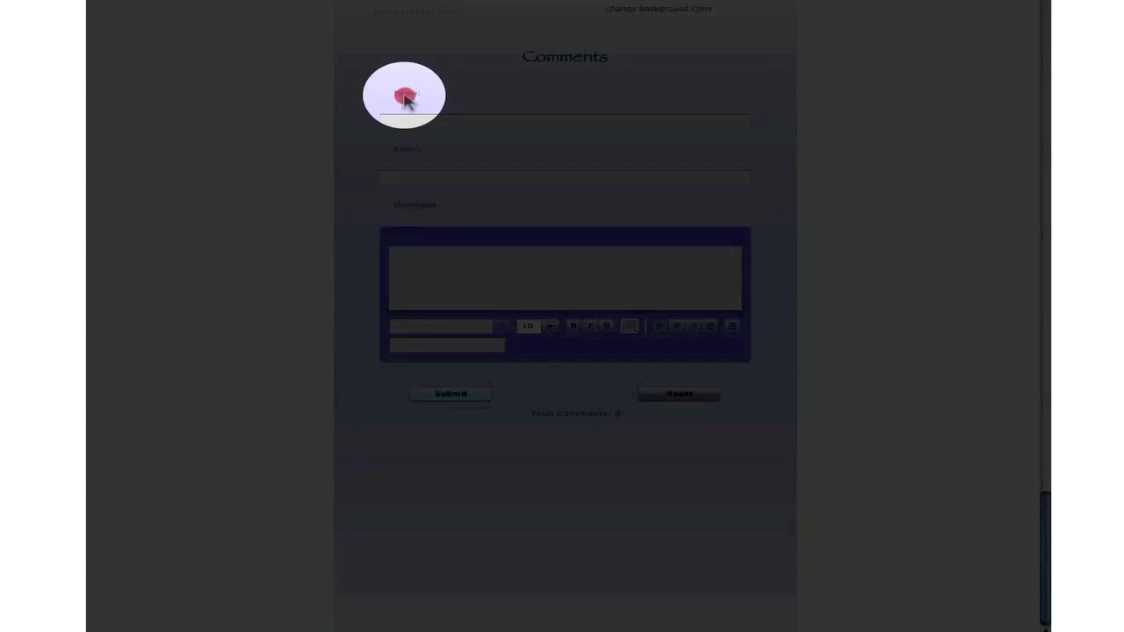
# Style the Name: label in Herculanum at size 13 and save
pyautogui.click(405, 98)
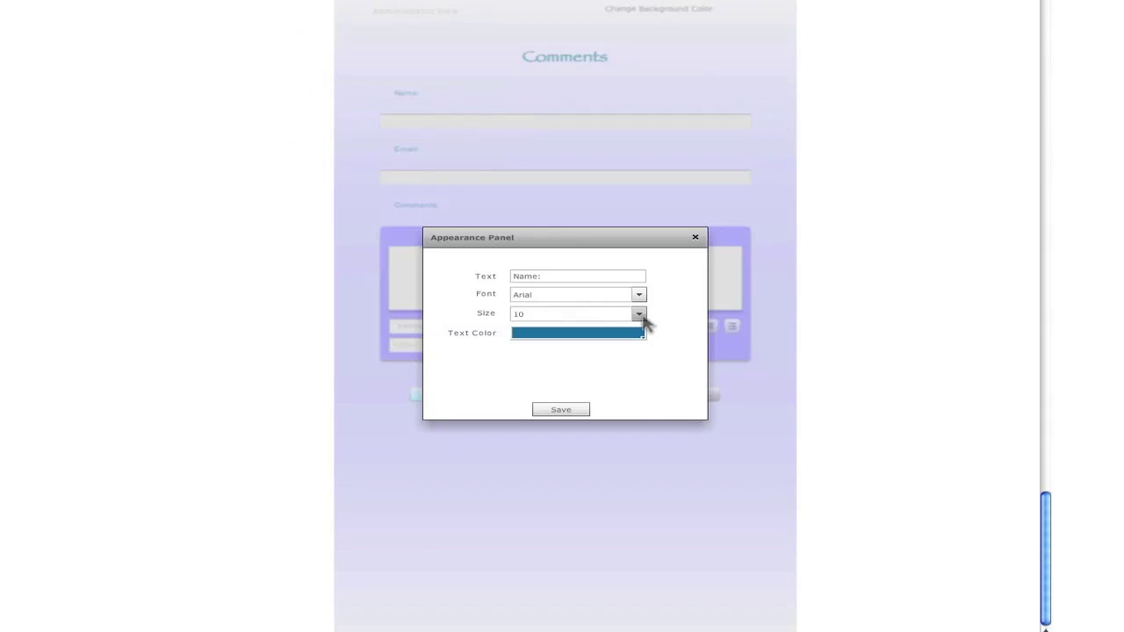
pyautogui.click(639, 315)
pyautogui.click(565, 367)
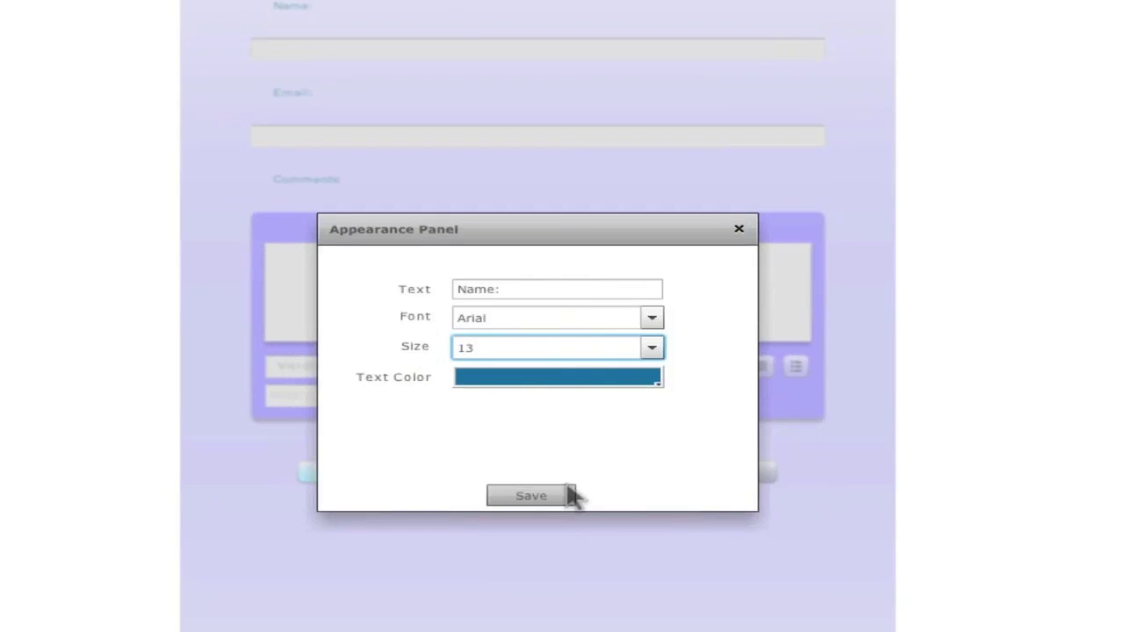
pyautogui.click(654, 318)
pyautogui.moveTo(667, 360)
pyautogui.mouseDown()
pyautogui.moveTo(667, 407)
pyautogui.moveTo(672, 365)
pyautogui.mouseUp()
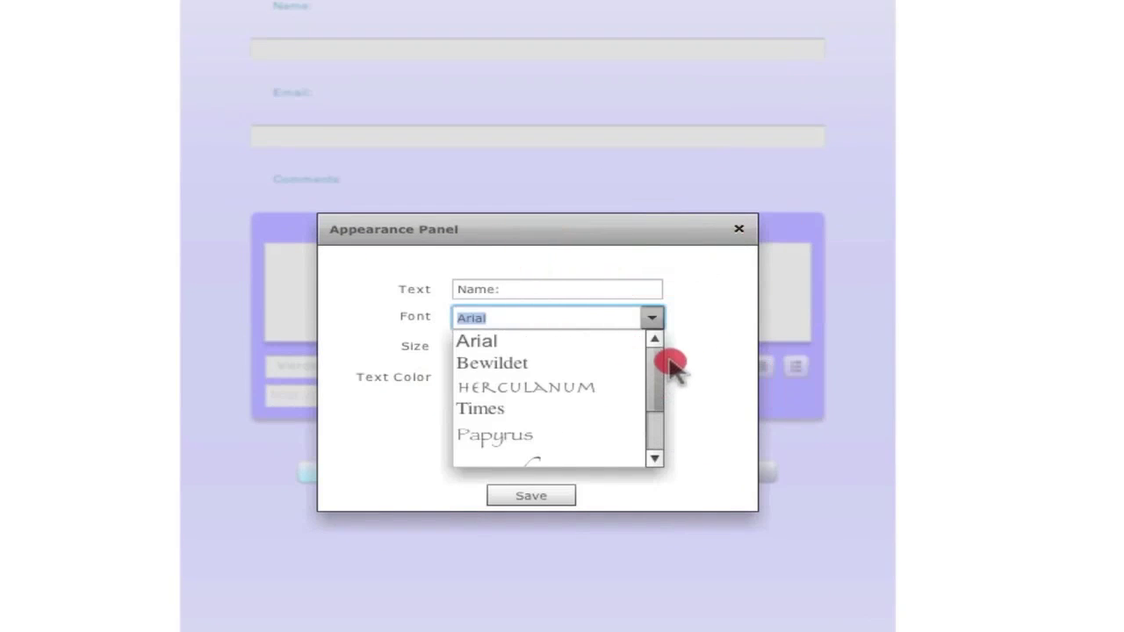
pyautogui.click(568, 387)
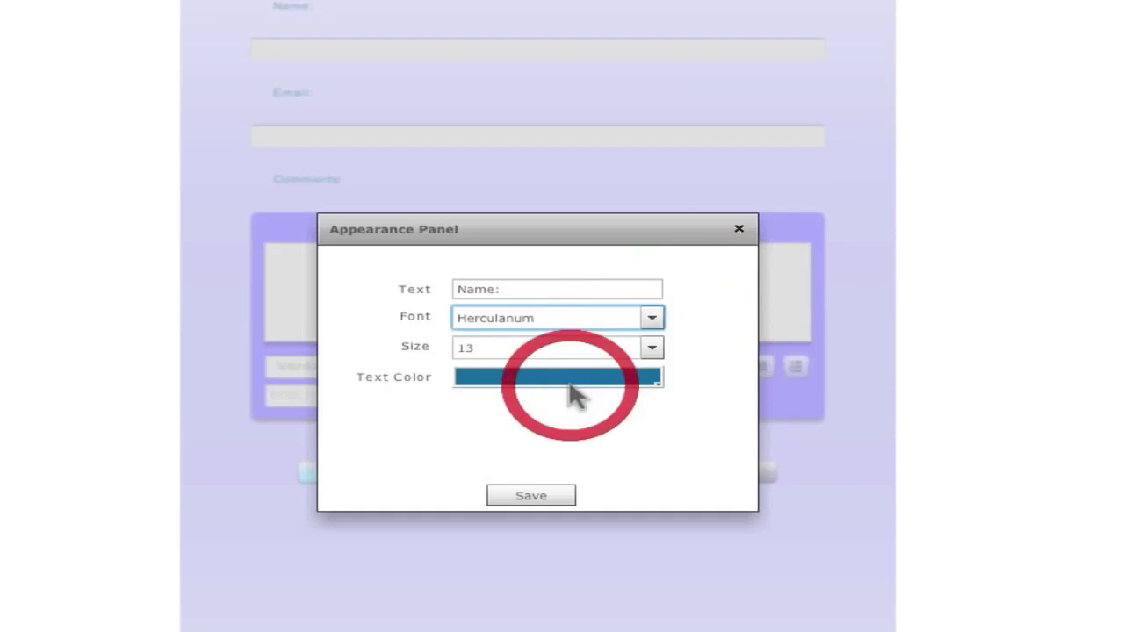
pyautogui.click(531, 496)
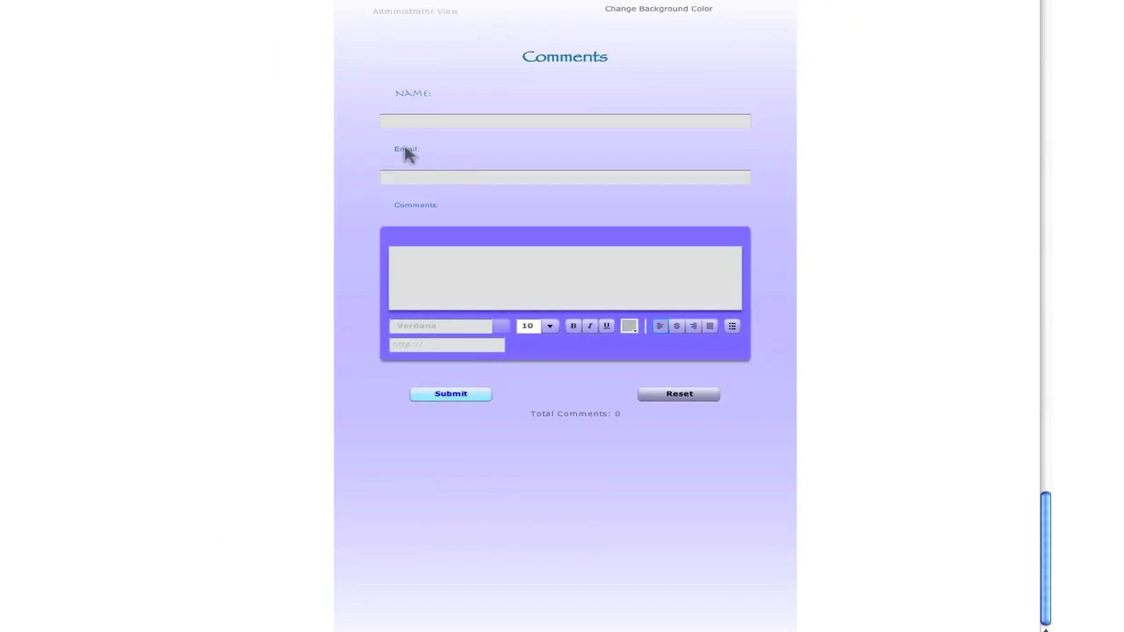
# Style the Email: label in Herculanum at size 13 and save
pyautogui.click(409, 153)
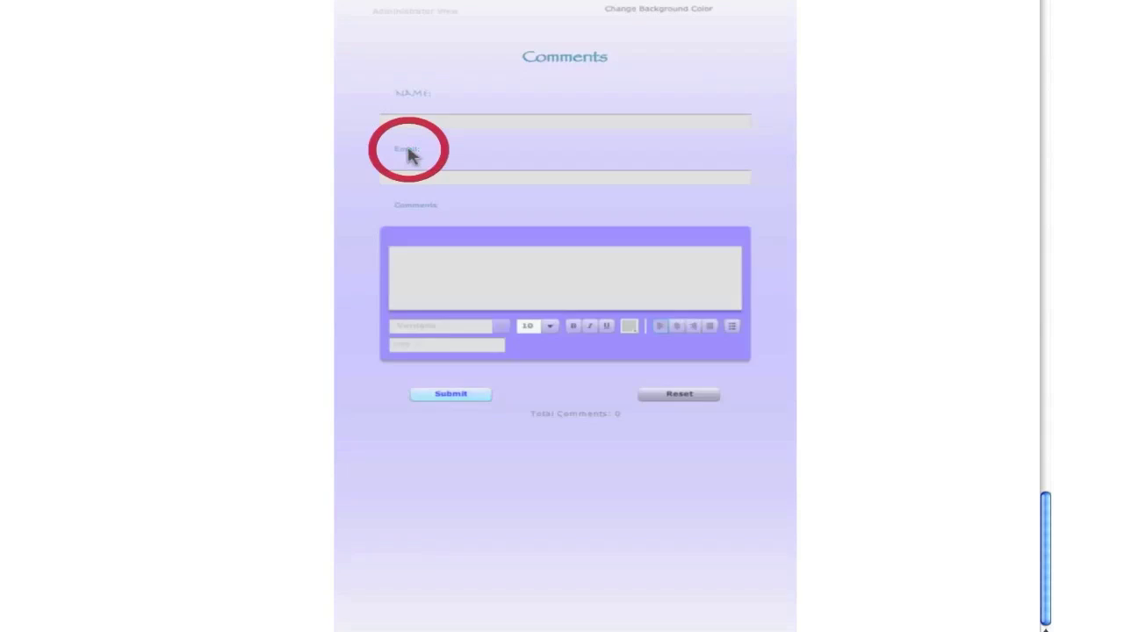
pyautogui.click(638, 294)
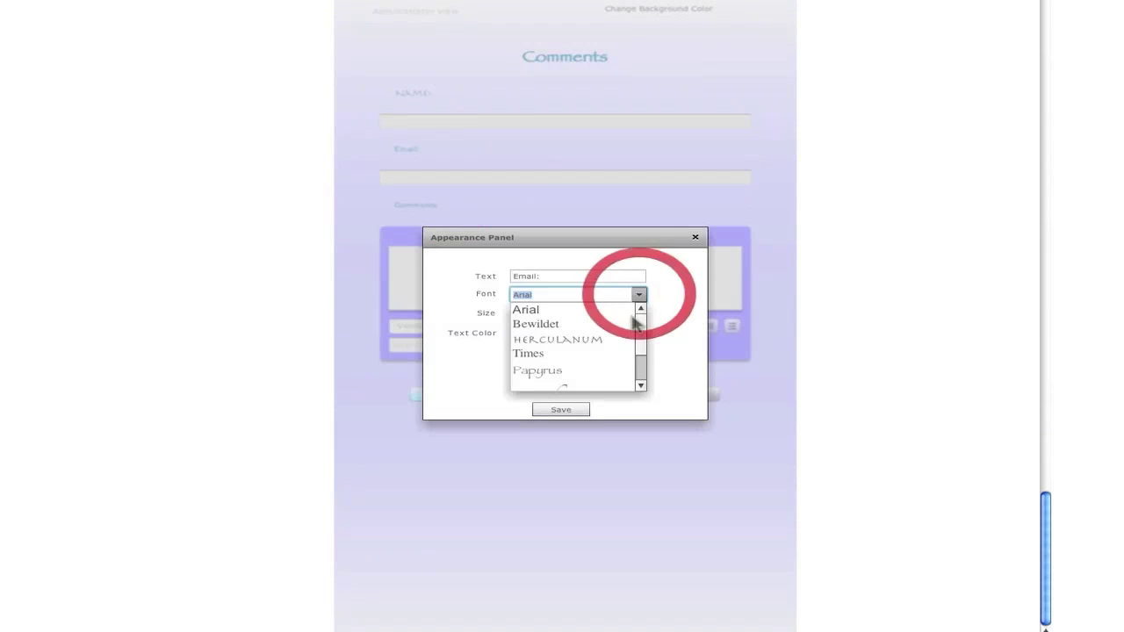
pyautogui.click(587, 340)
pyautogui.click(638, 313)
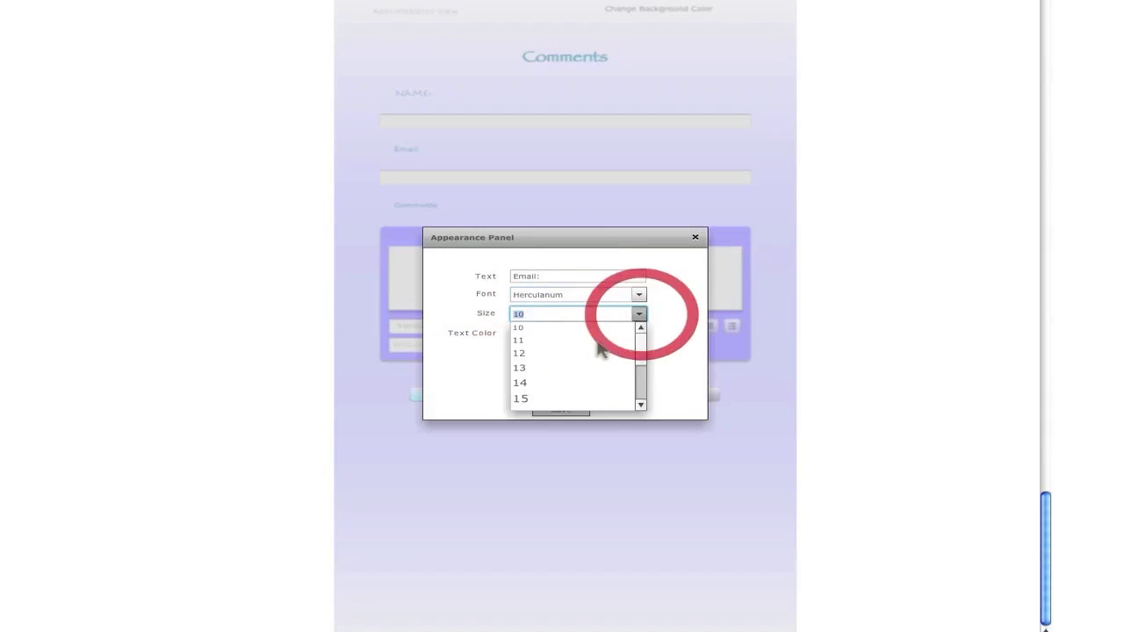
pyautogui.click(532, 370)
pyautogui.click(569, 409)
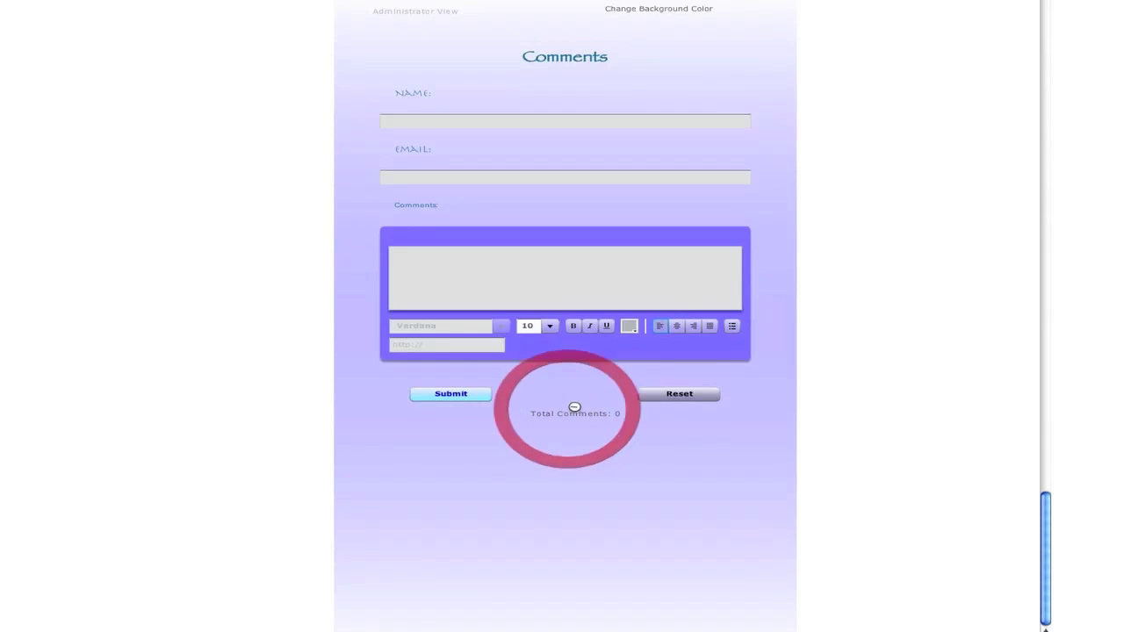
# Style the Comments label in Herculanum at size 13 and save
pyautogui.click(430, 208)
pyautogui.click(638, 294)
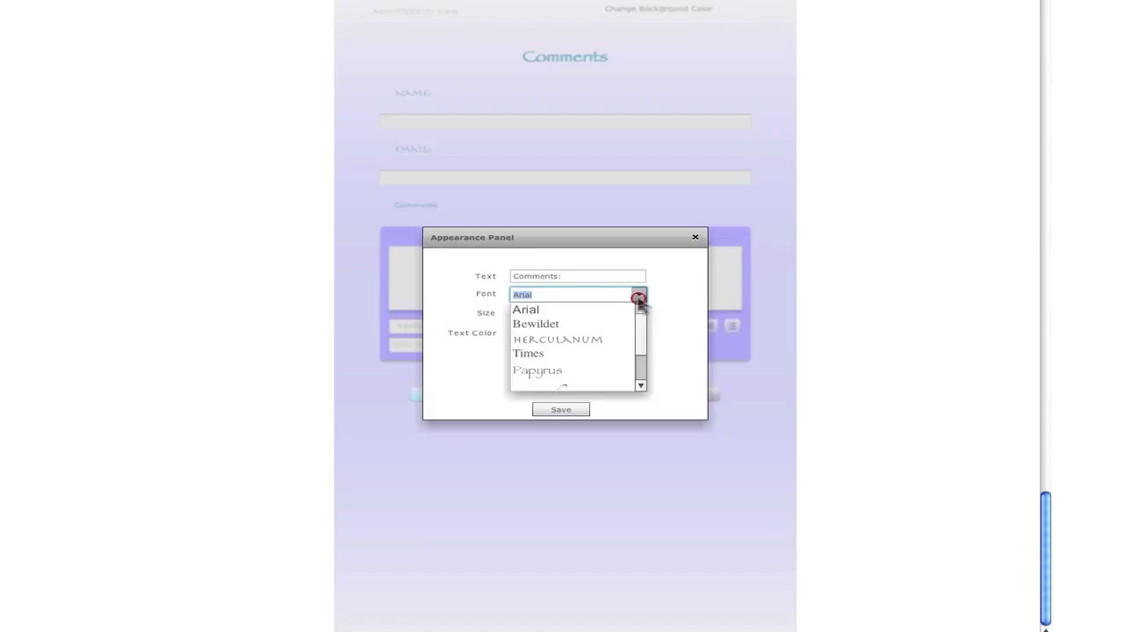
pyautogui.click(587, 340)
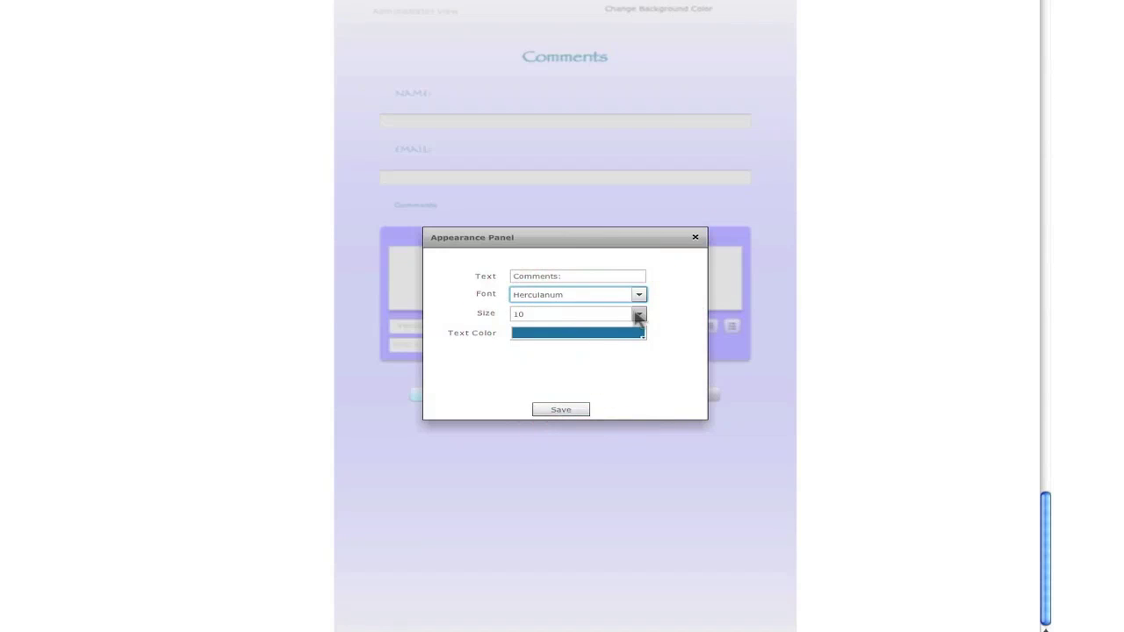
pyautogui.click(638, 314)
pyautogui.click(539, 363)
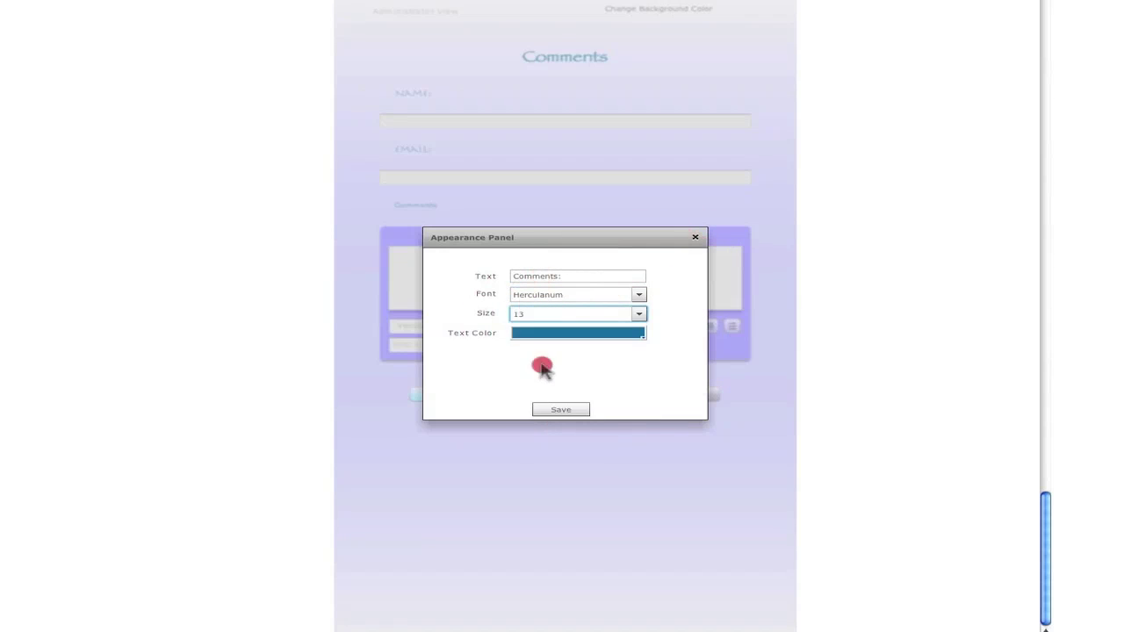
pyautogui.click(566, 411)
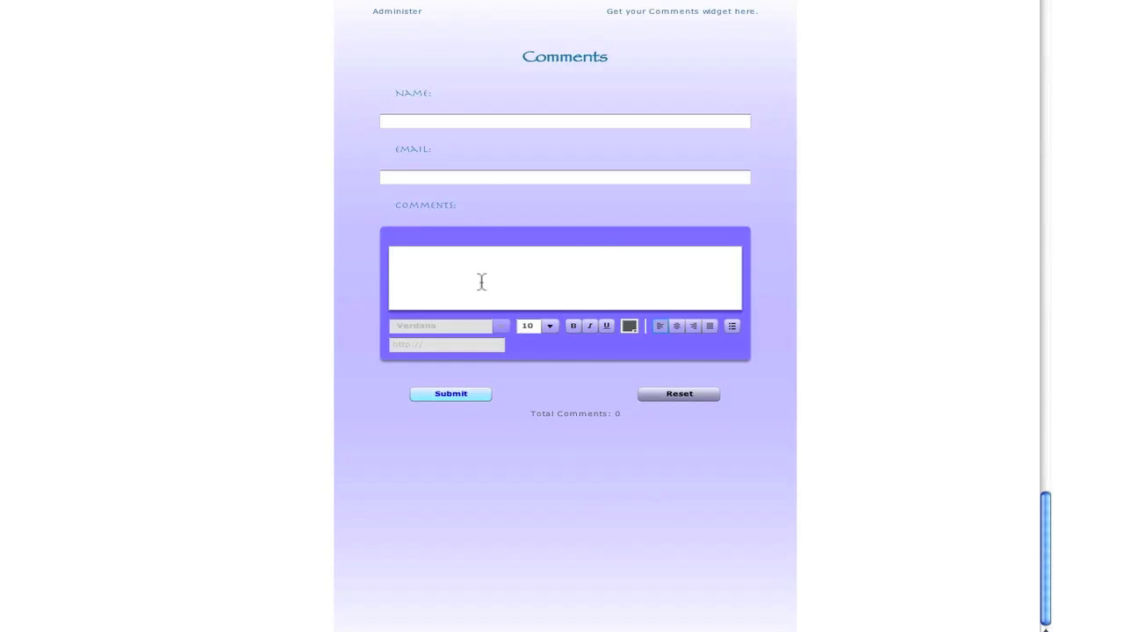
# Post 'this is the first comment' with a name and e-mail, then reload the page
pyautogui.click(483, 119)
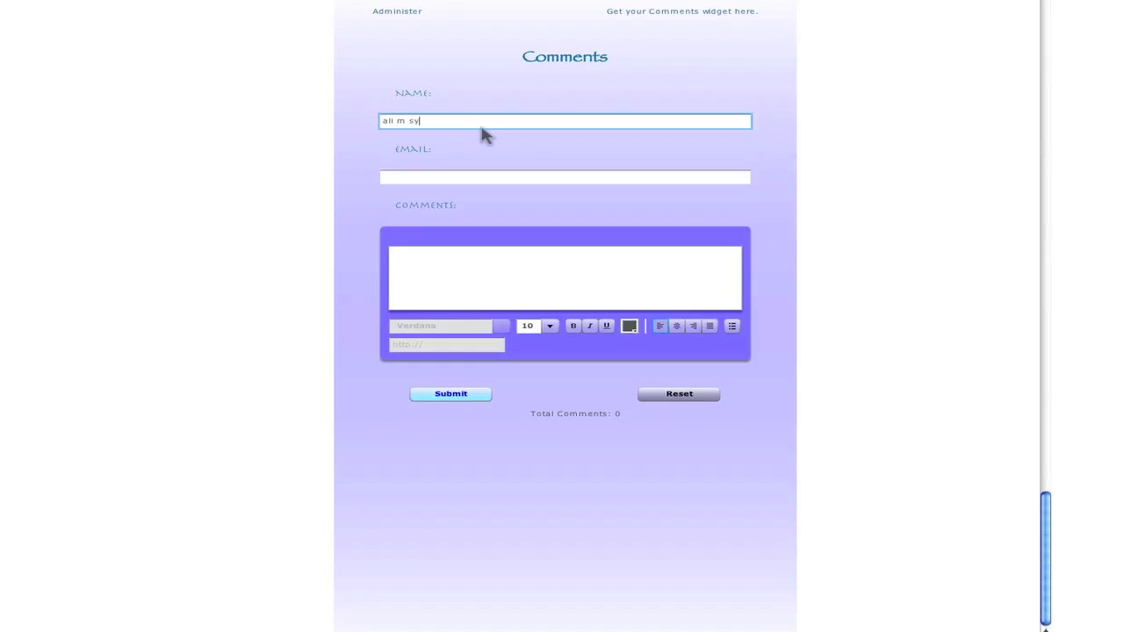
pyautogui.press('Tab')
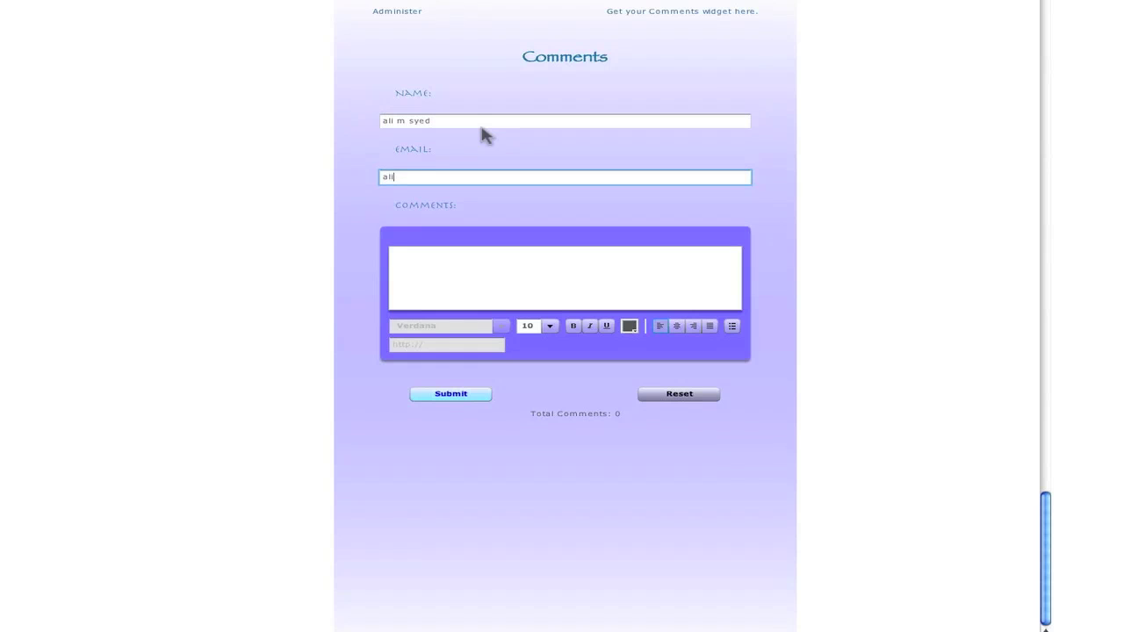
pyautogui.press('Tab')
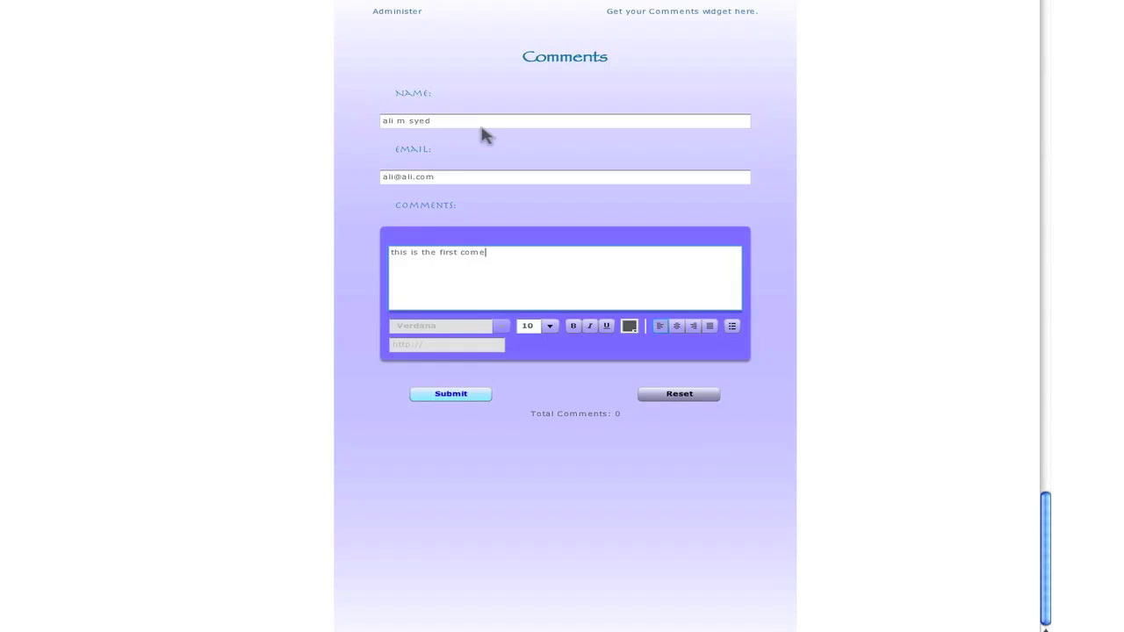
pyautogui.write('mment')
pyautogui.click(468, 396)
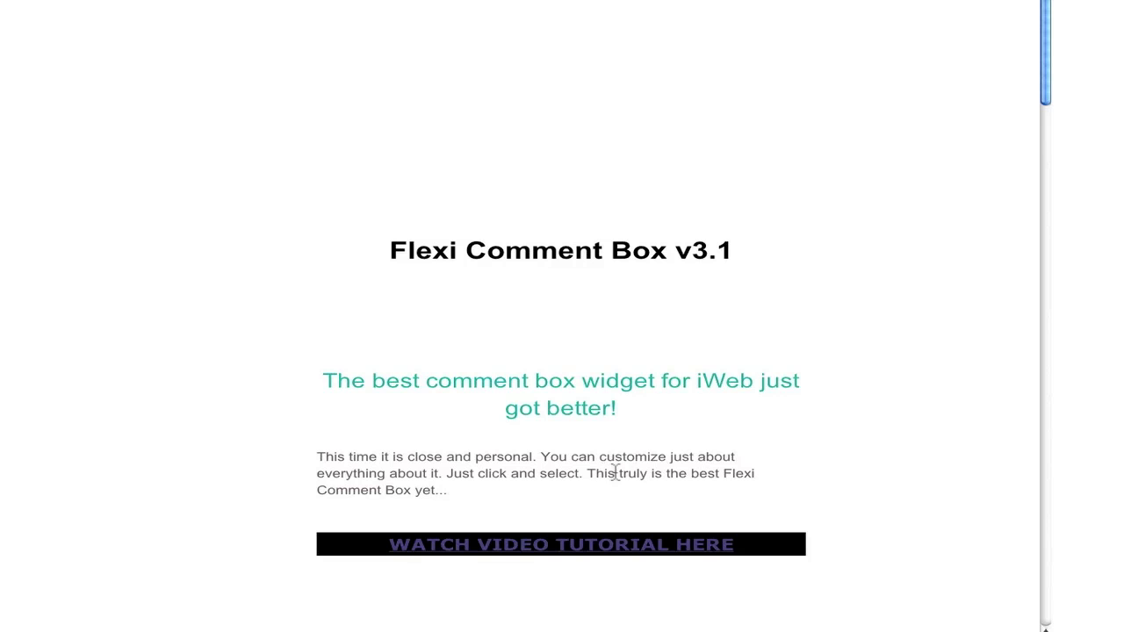
pyautogui.press('super+r')
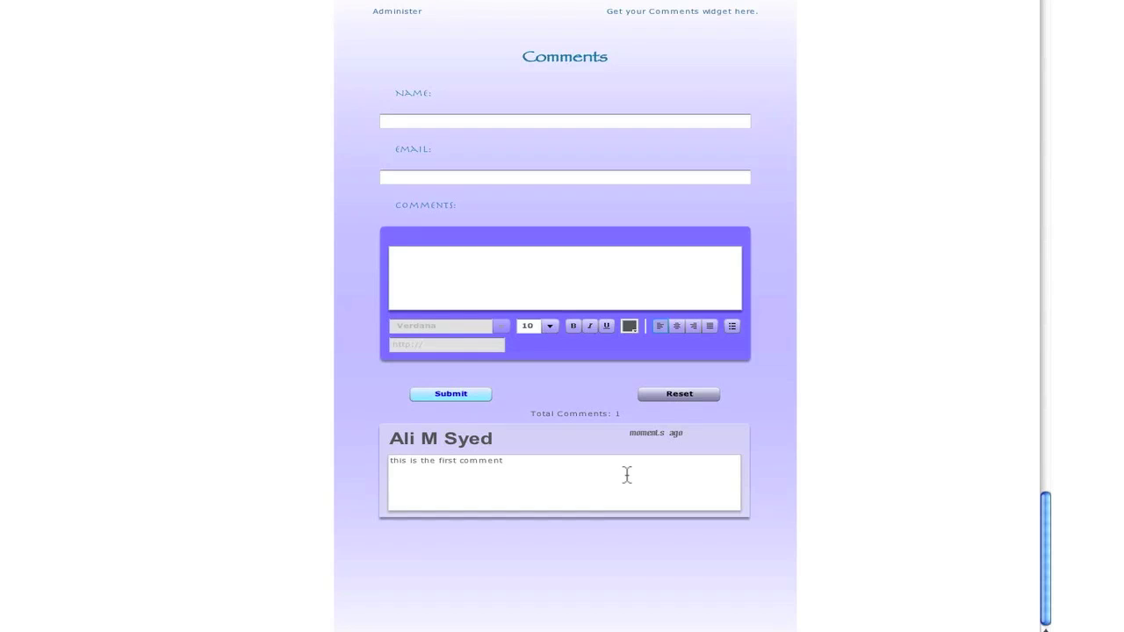
# Post 'this second comment' under a new commenter name and e-mail address
pyautogui.click(437, 120)
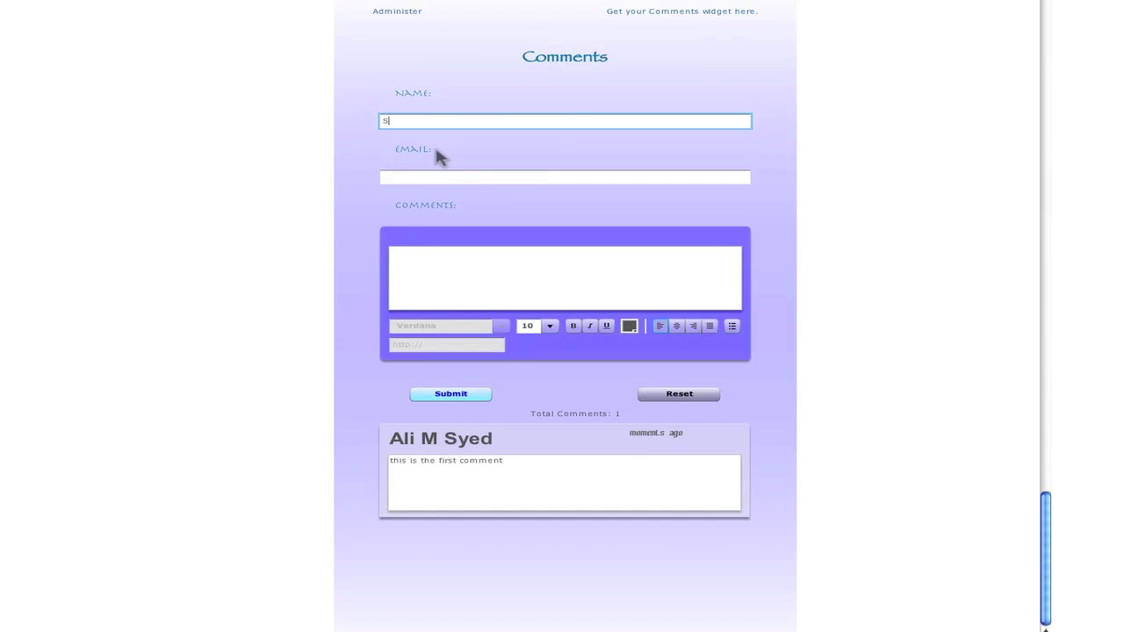
pyautogui.write('Starker')
pyautogui.press('Tab')
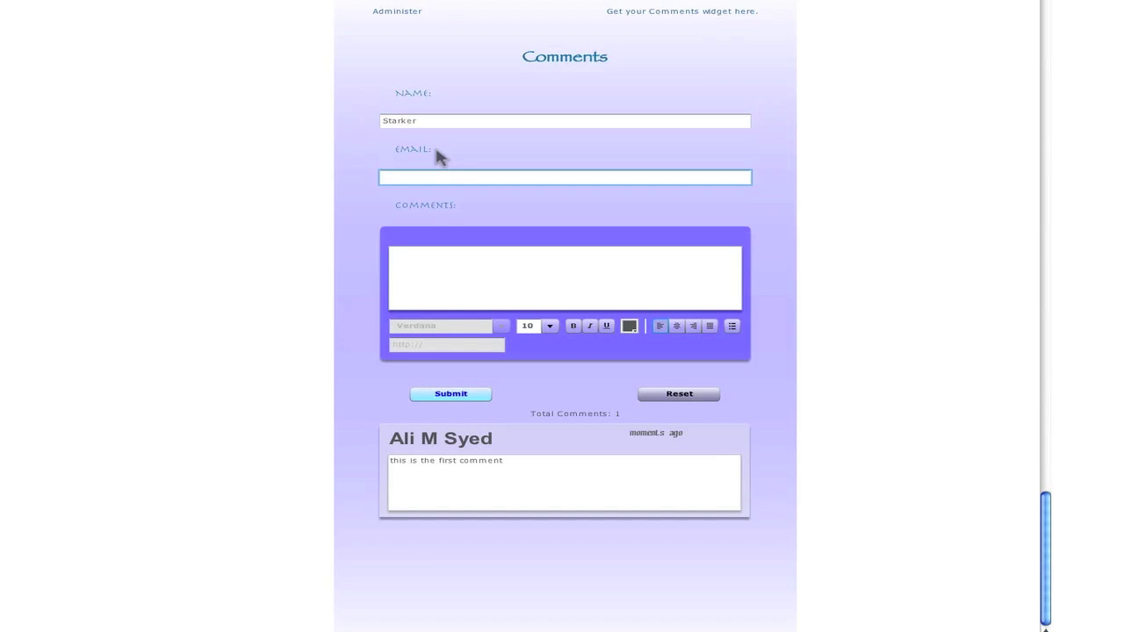
pyautogui.write('asd@dd.dd')
pyautogui.press('Tab')
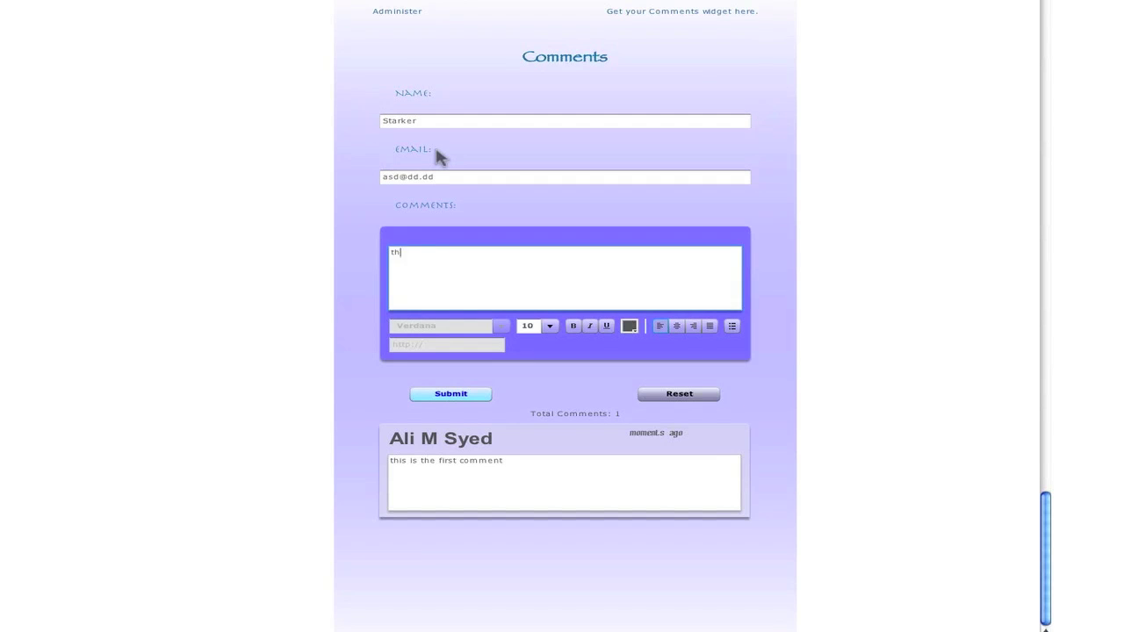
pyautogui.write('this second comment')
pyautogui.click(460, 393)
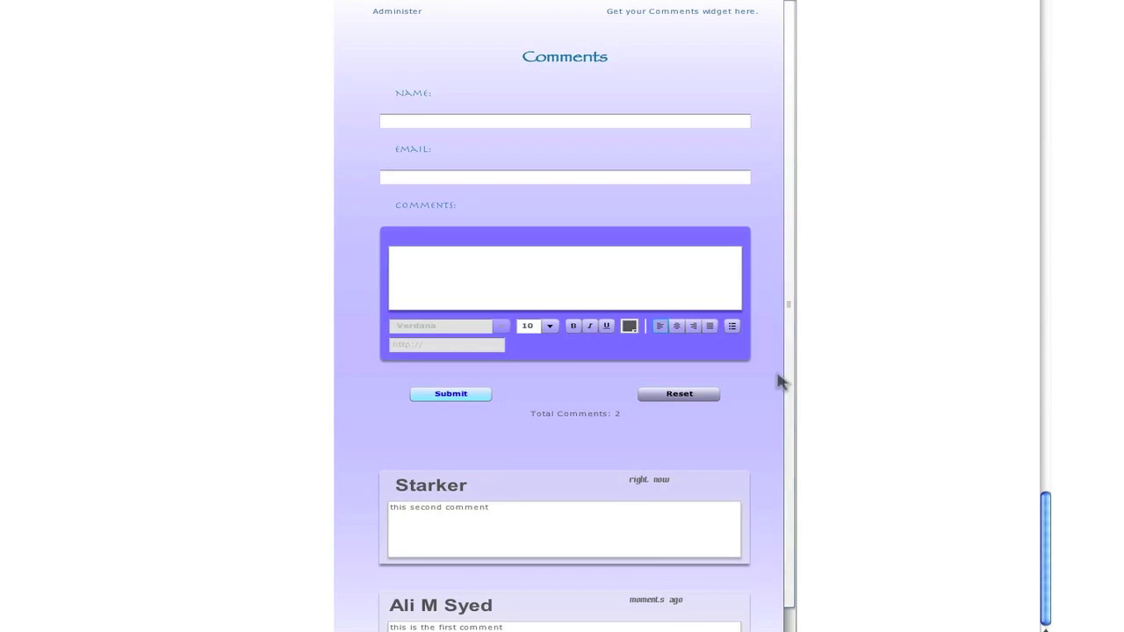
pyautogui.moveTo(789, 398); pyautogui.dragTo(796, 343)
pyautogui.moveTo(1045, 562); pyautogui.dragTo(987, 582)
pyautogui.click(790, 610)
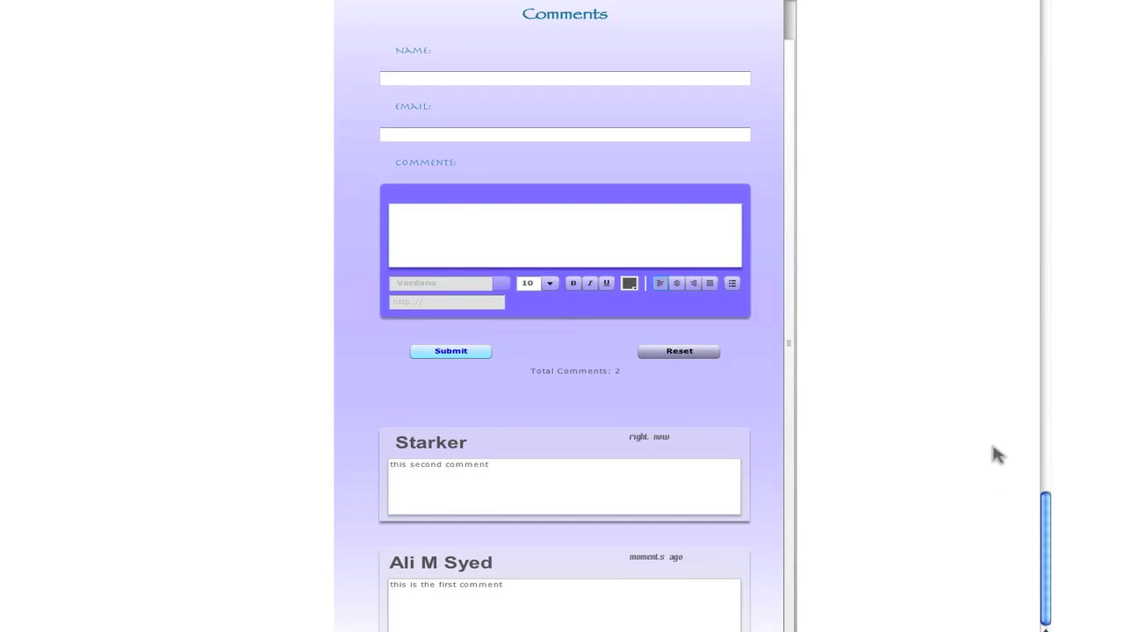
pyautogui.click(793, 449)
pyautogui.scroll(10, 941, 535)
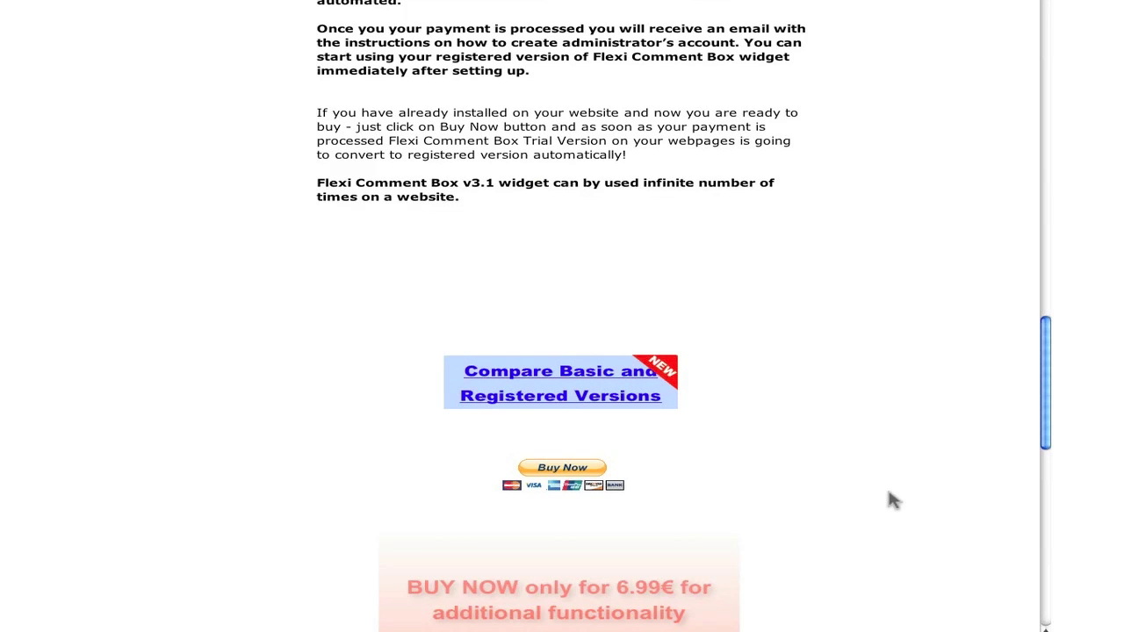
pyautogui.scroll(-10, 892, 500)
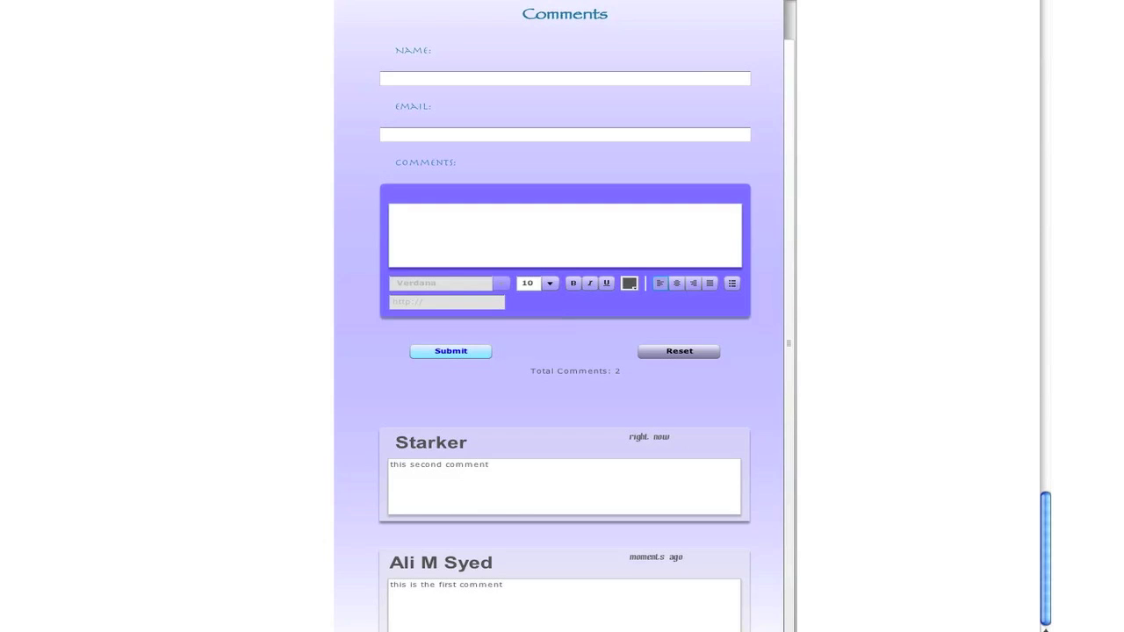
pyautogui.press('super+r')
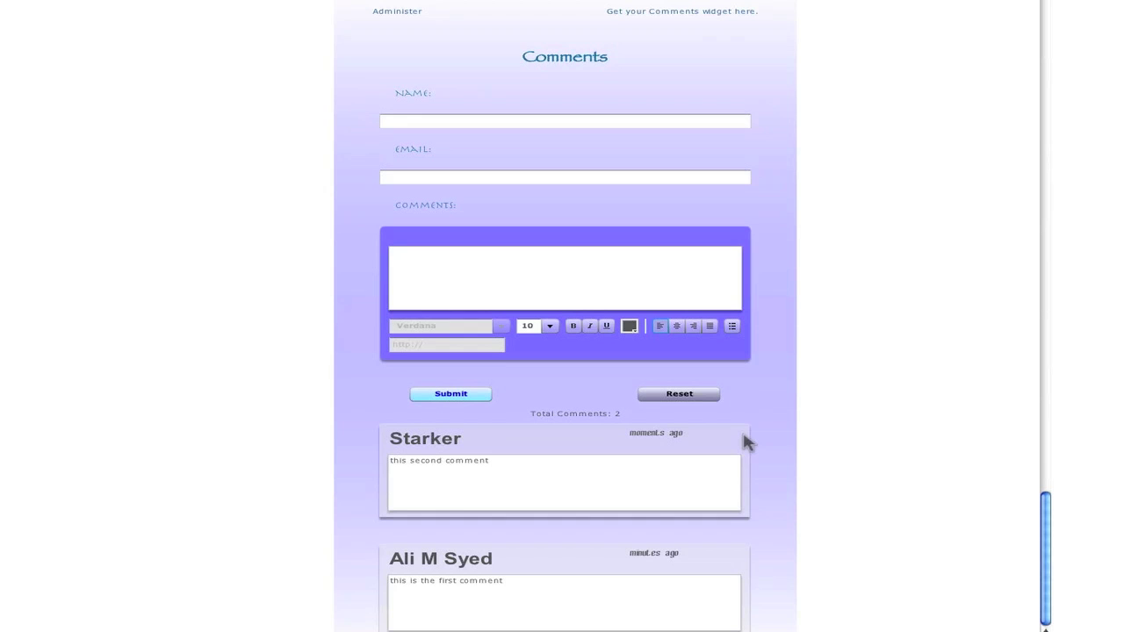
pyautogui.click(407, 16)
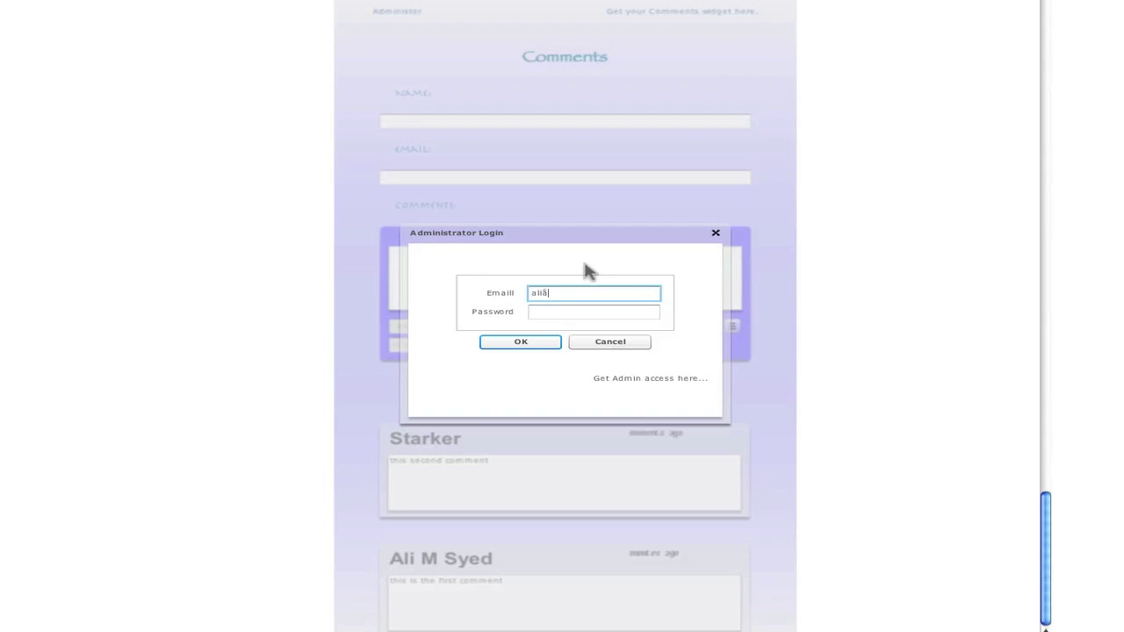
# Log in as administrator with the admin e-mail and password to reach Administrator View
pyautogui.press('Tab')
pyautogui.write('****')
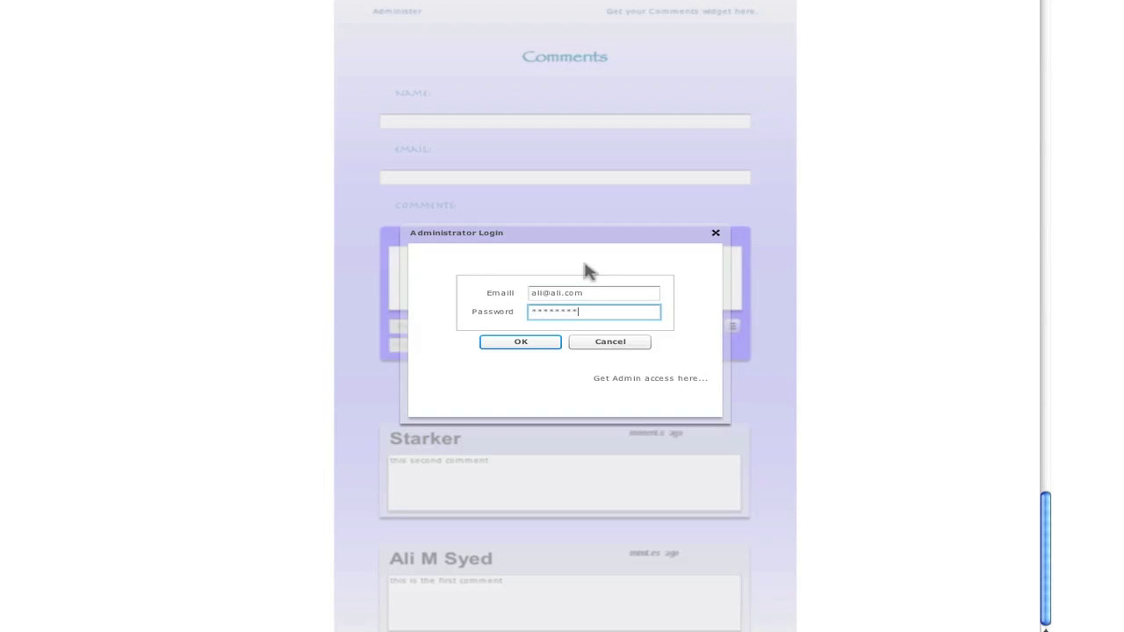
pyautogui.press('Return')
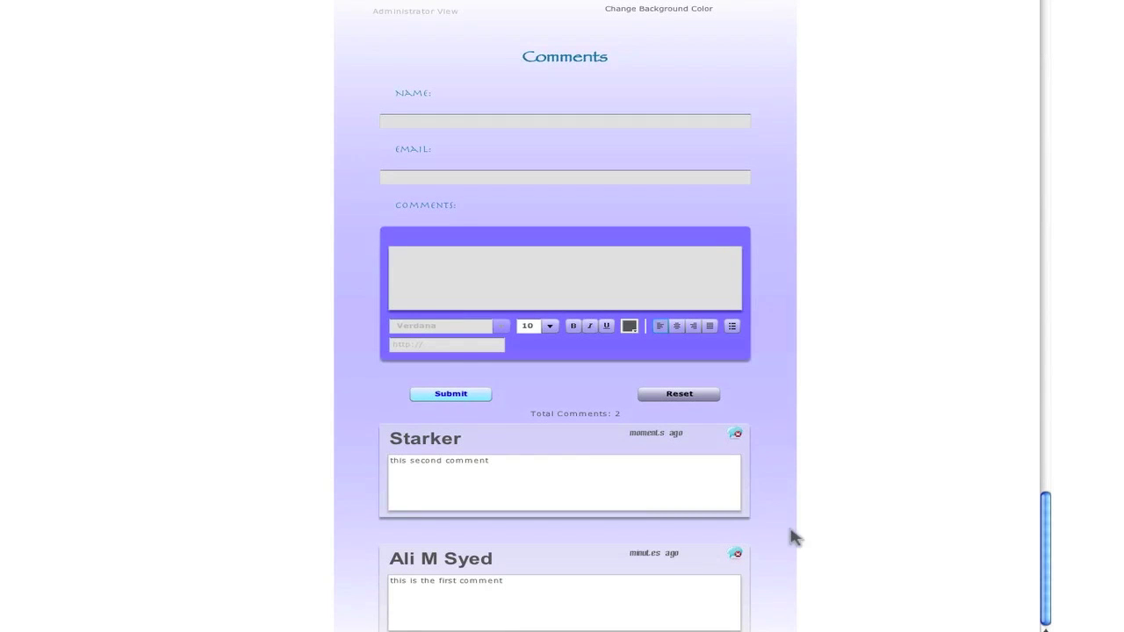
# Delete the comment 'this second comment' and reload to restore the normal visitor view
pyautogui.click(738, 435)
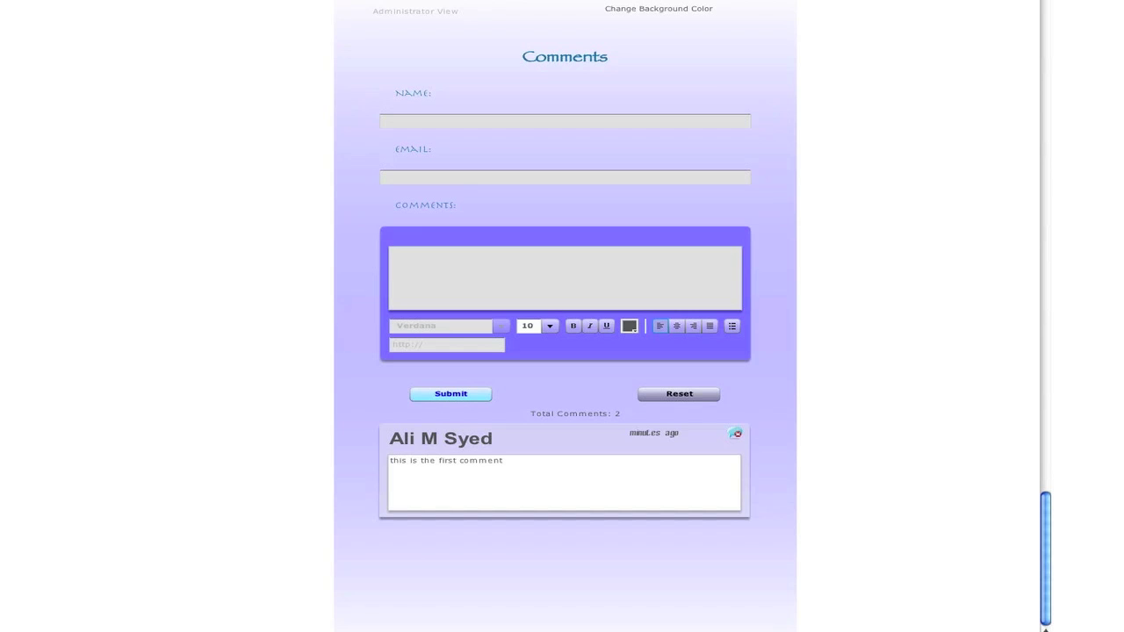
pyautogui.click(871, 7)
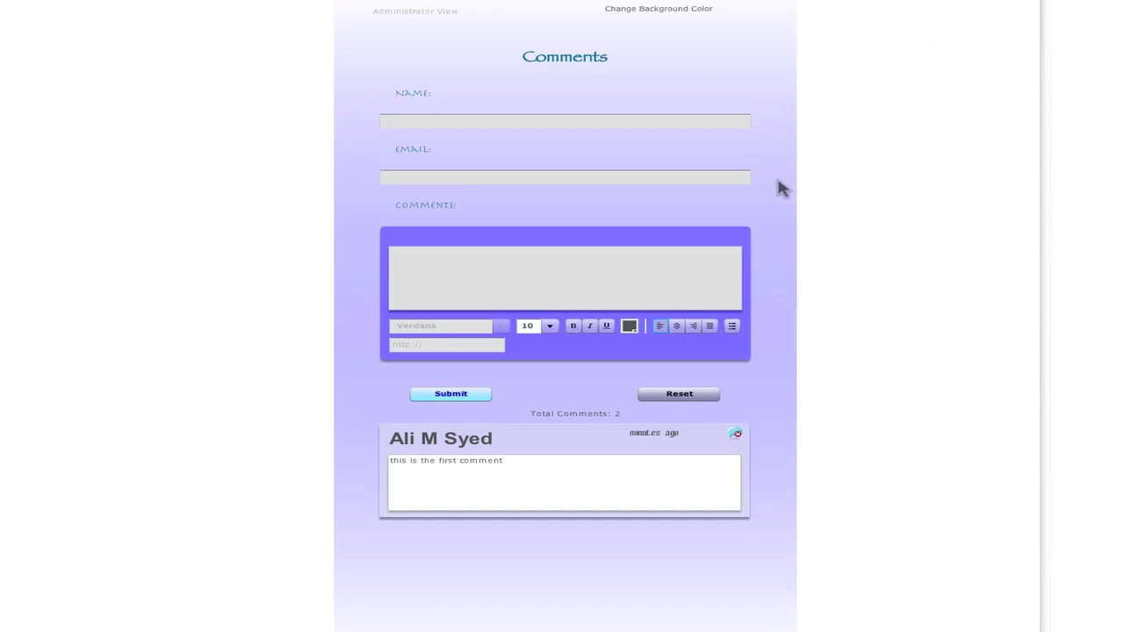